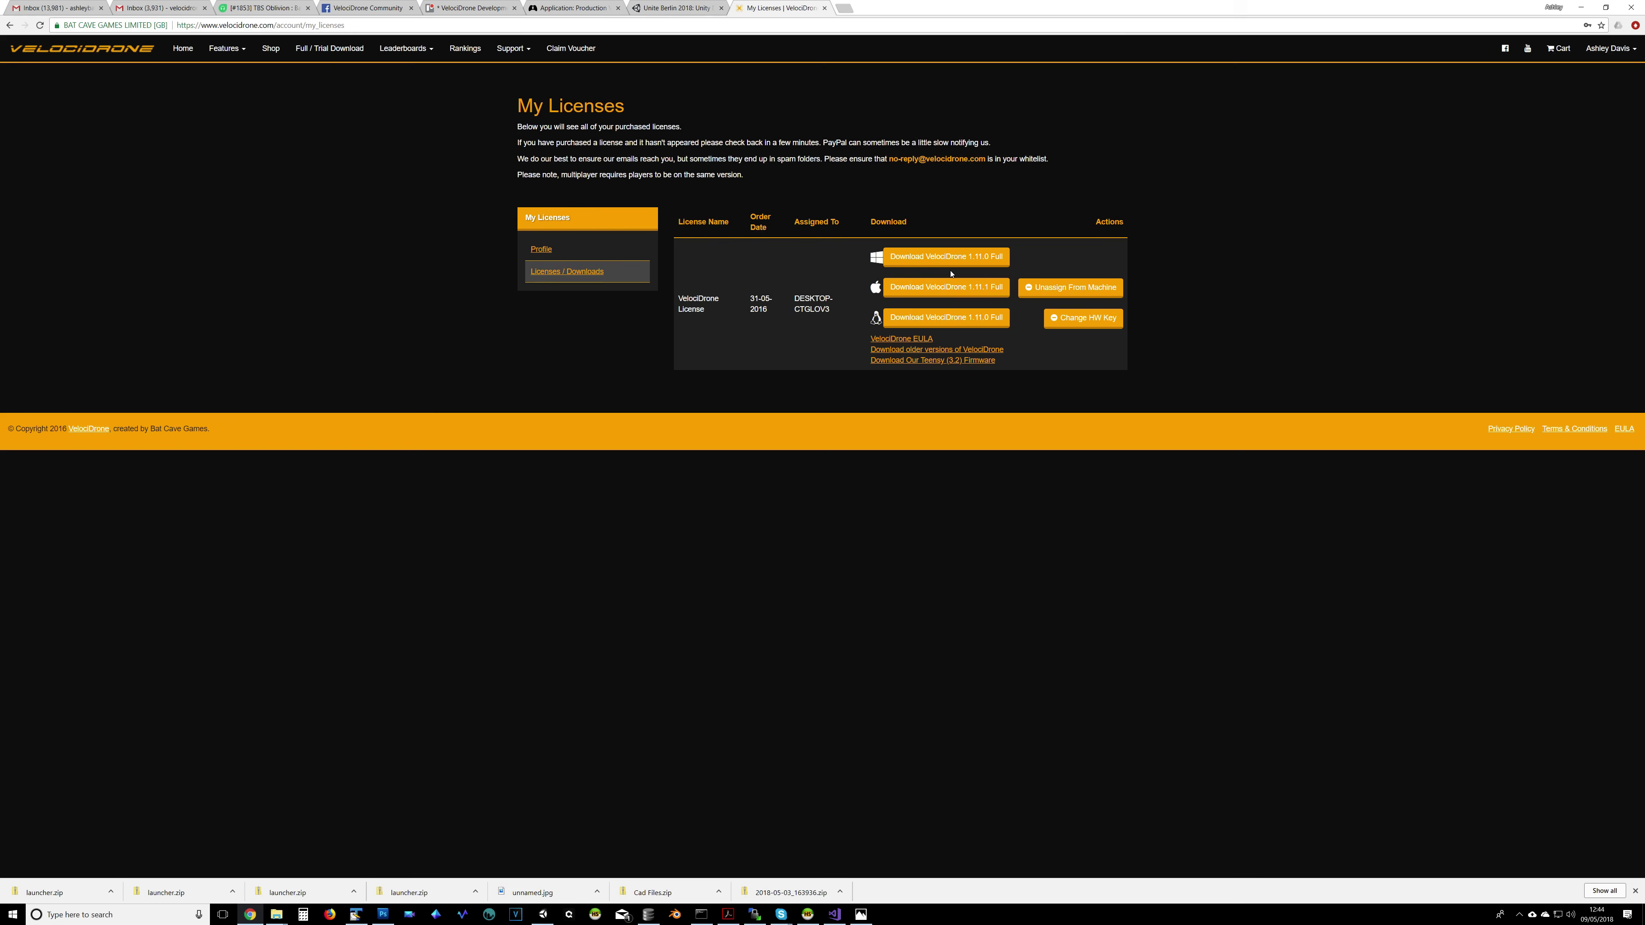
Step: Minimise the browser, point out production-launcher-windows.zip in the Production-Launchers folder, and minimise that folder window
click(1581, 8)
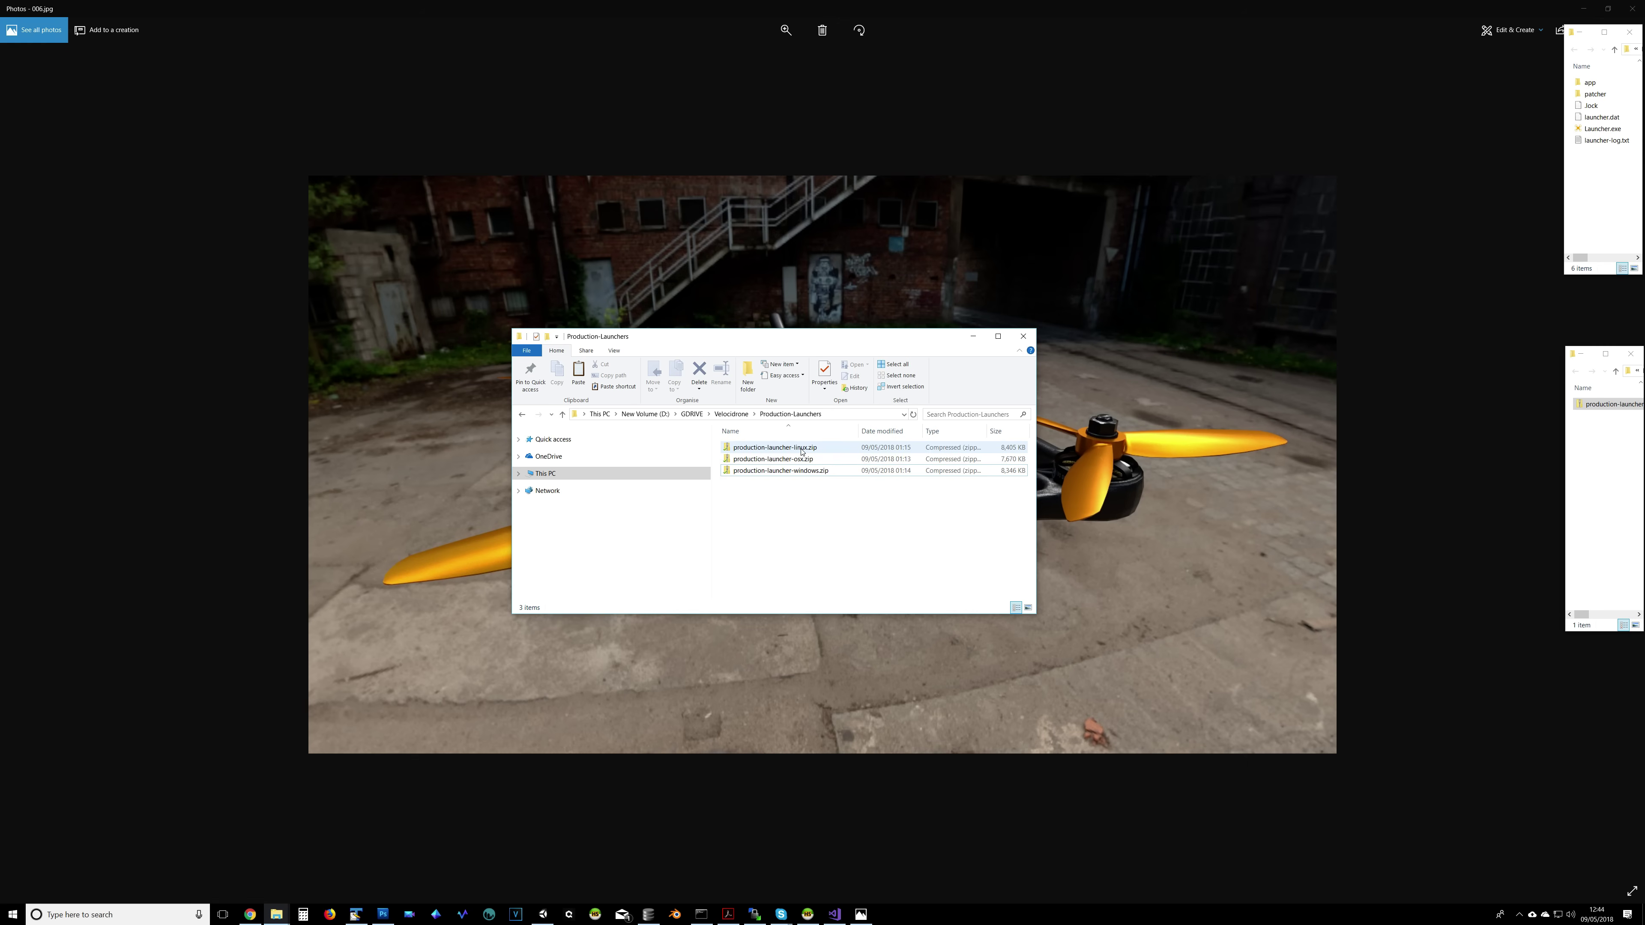
click(777, 474)
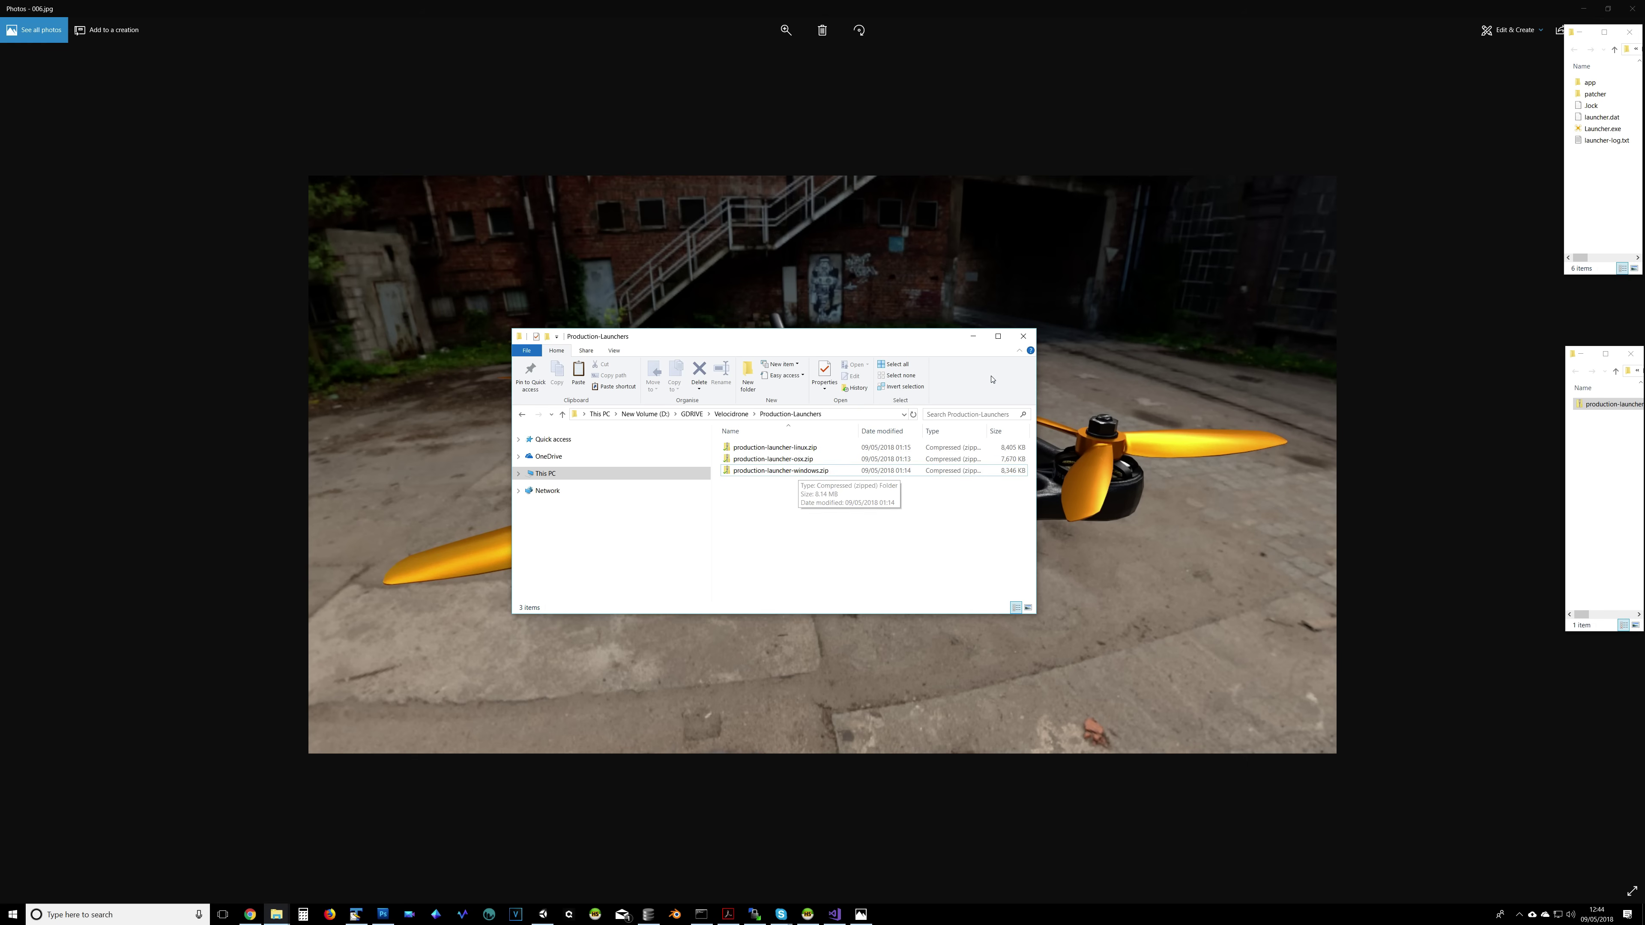
click(972, 337)
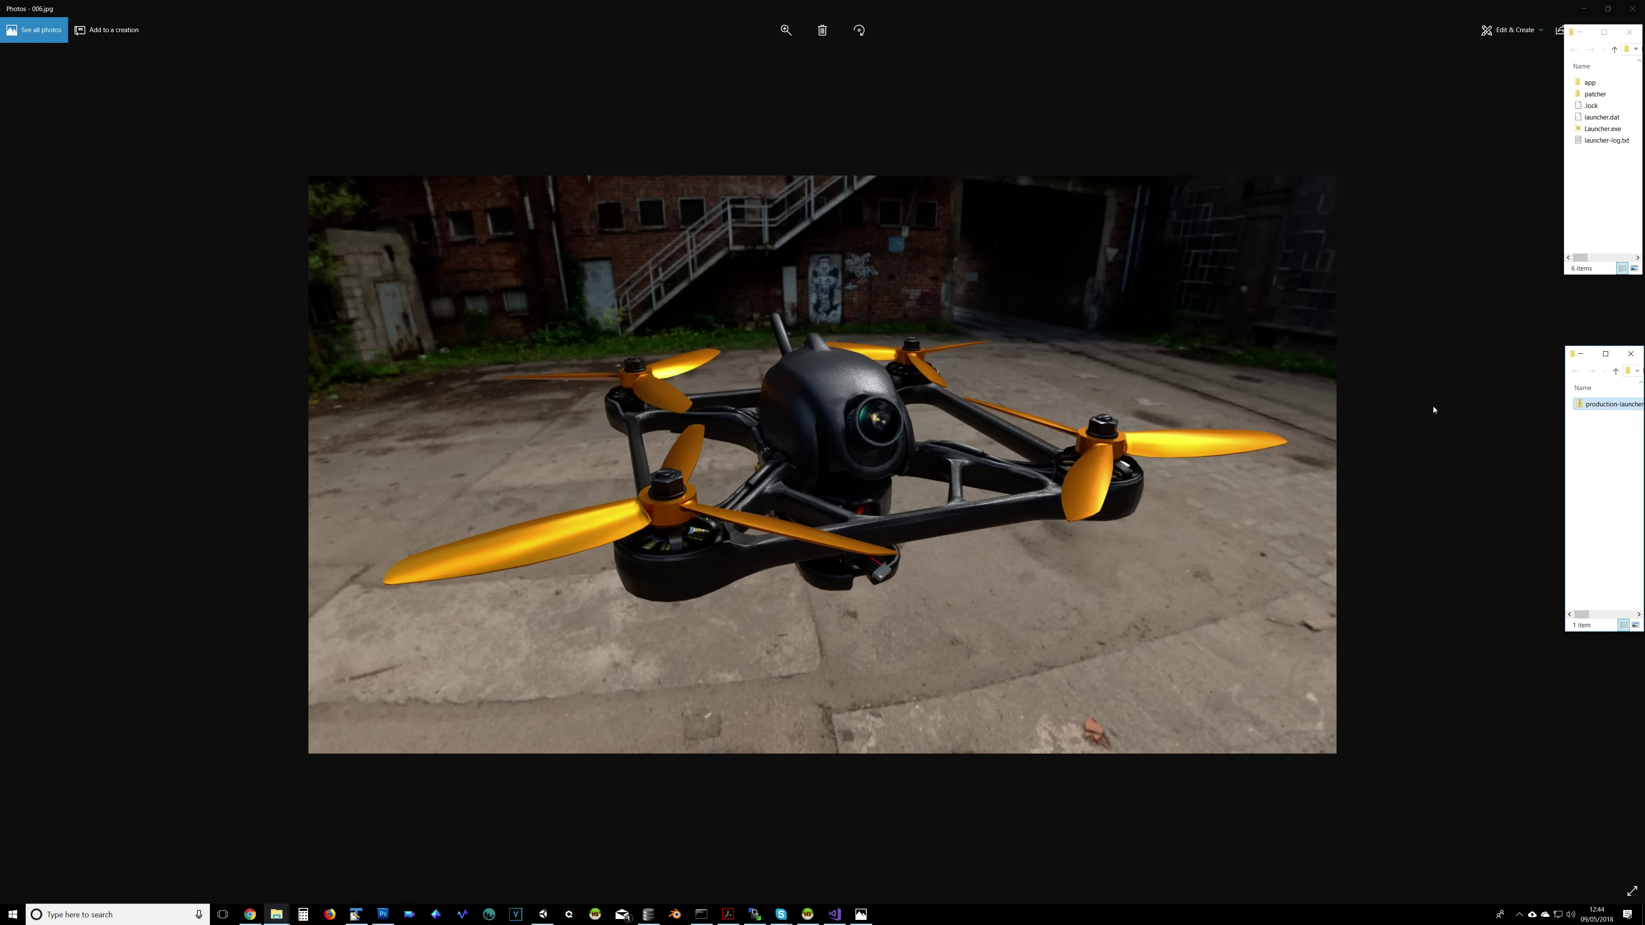
Step: Bring the video-demo folder window to mid-screen, extract production-launcher-windows.zip into its own folder, and minimise the original window
drag(1562, 457, 1099, 499)
drag(1383, 359, 783, 354)
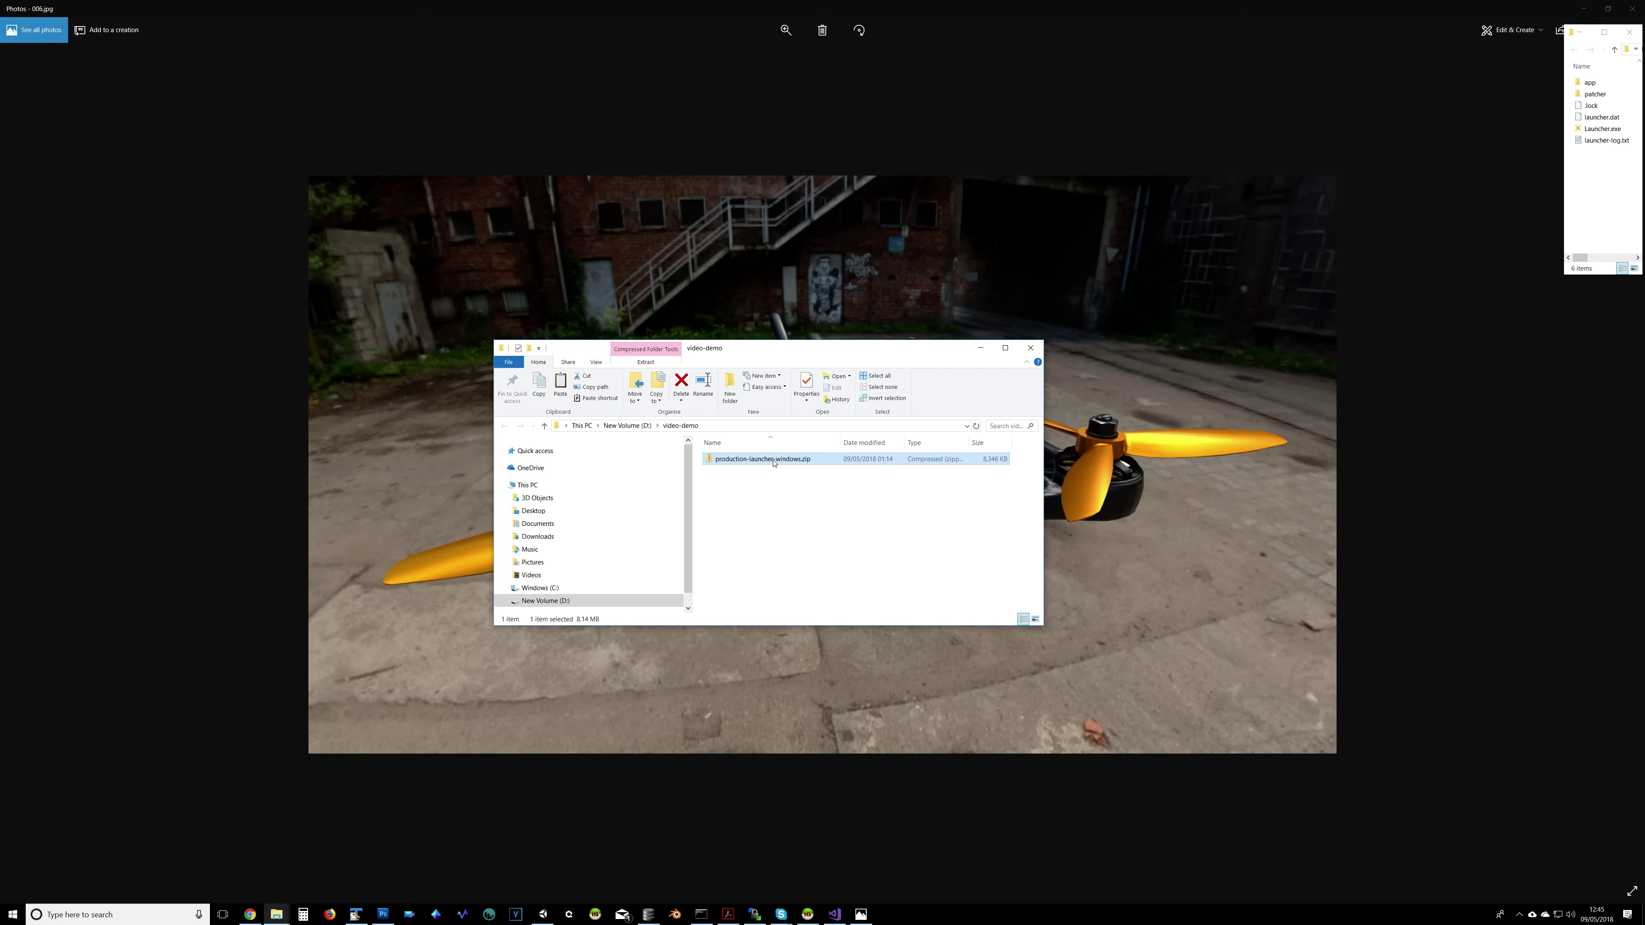
right_click(772, 461)
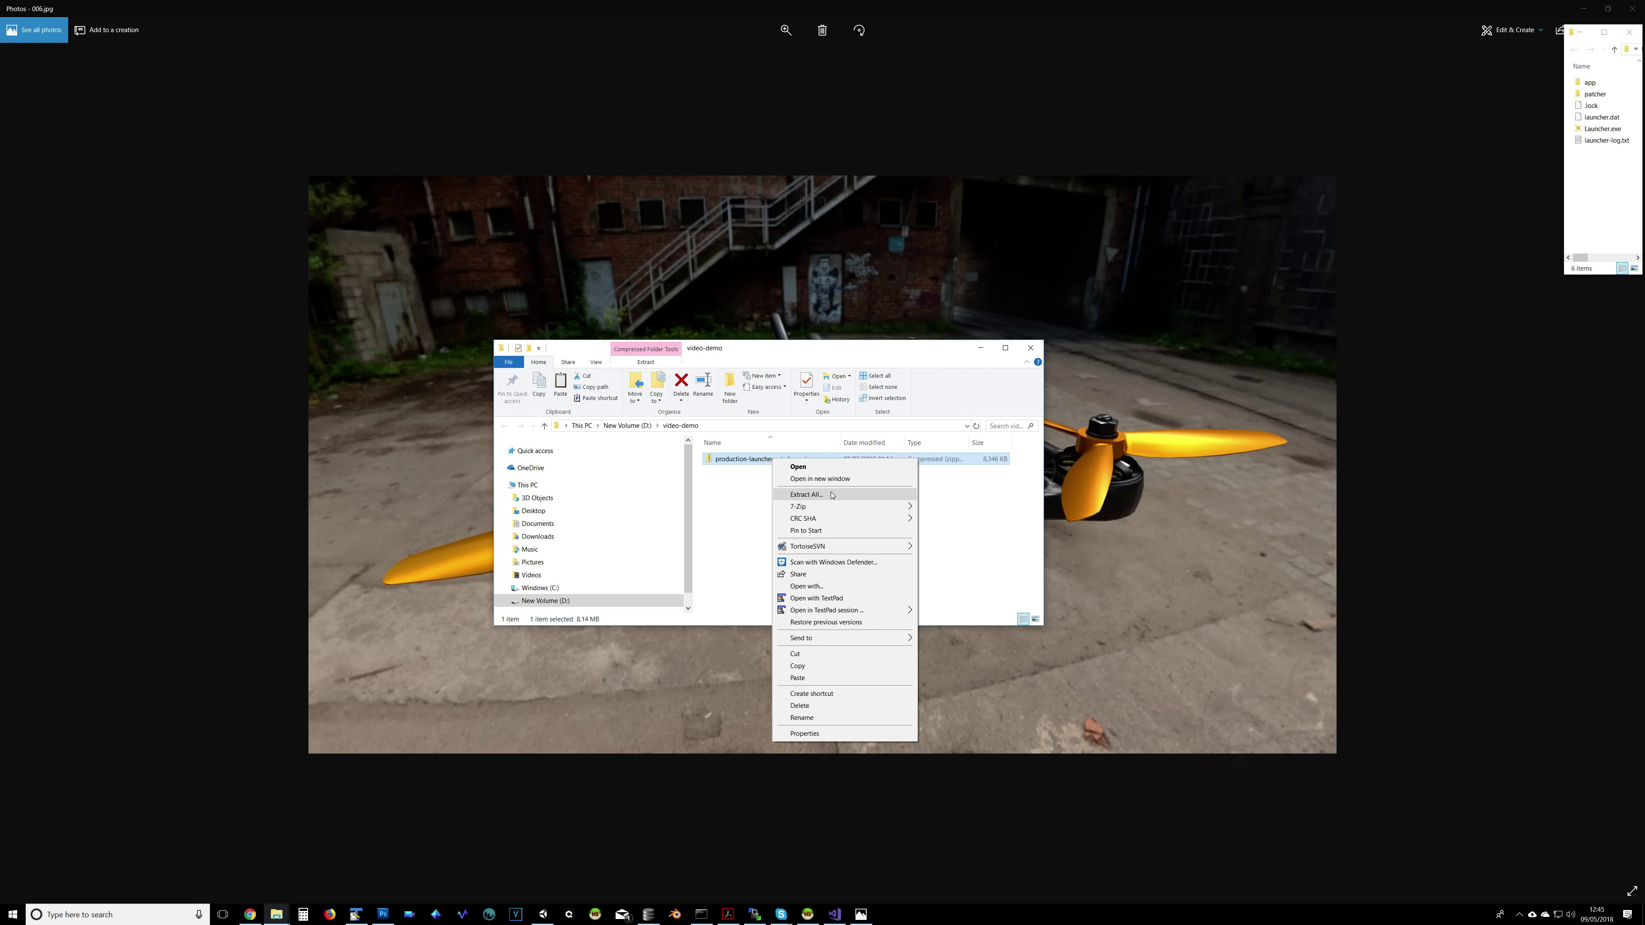
click(806, 494)
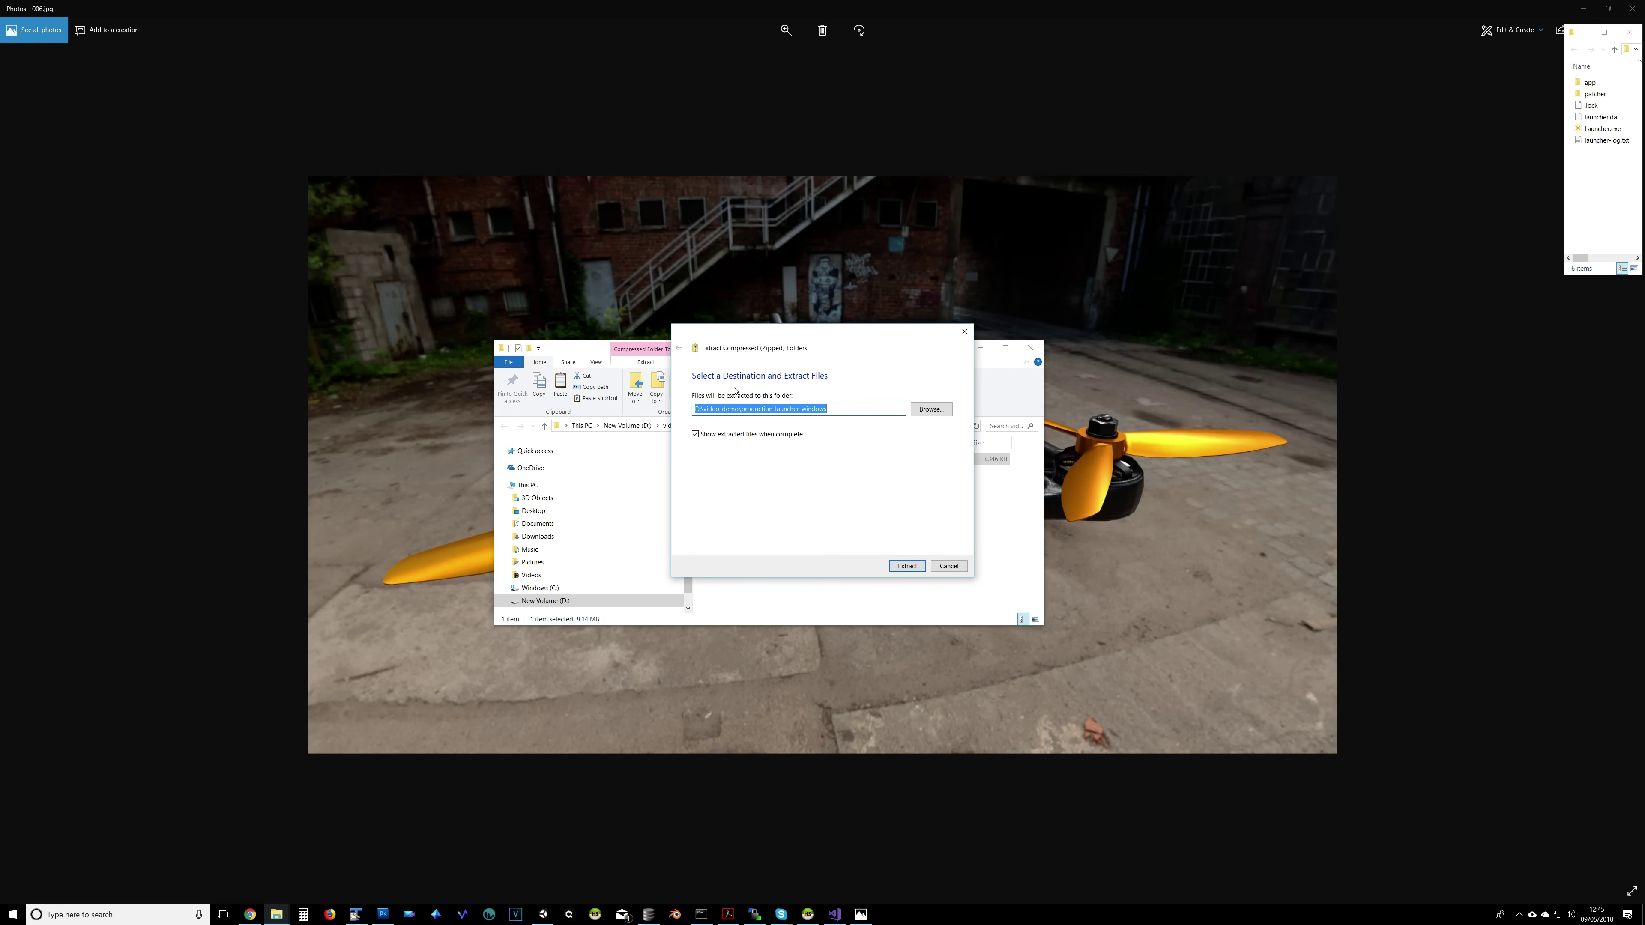
click(894, 568)
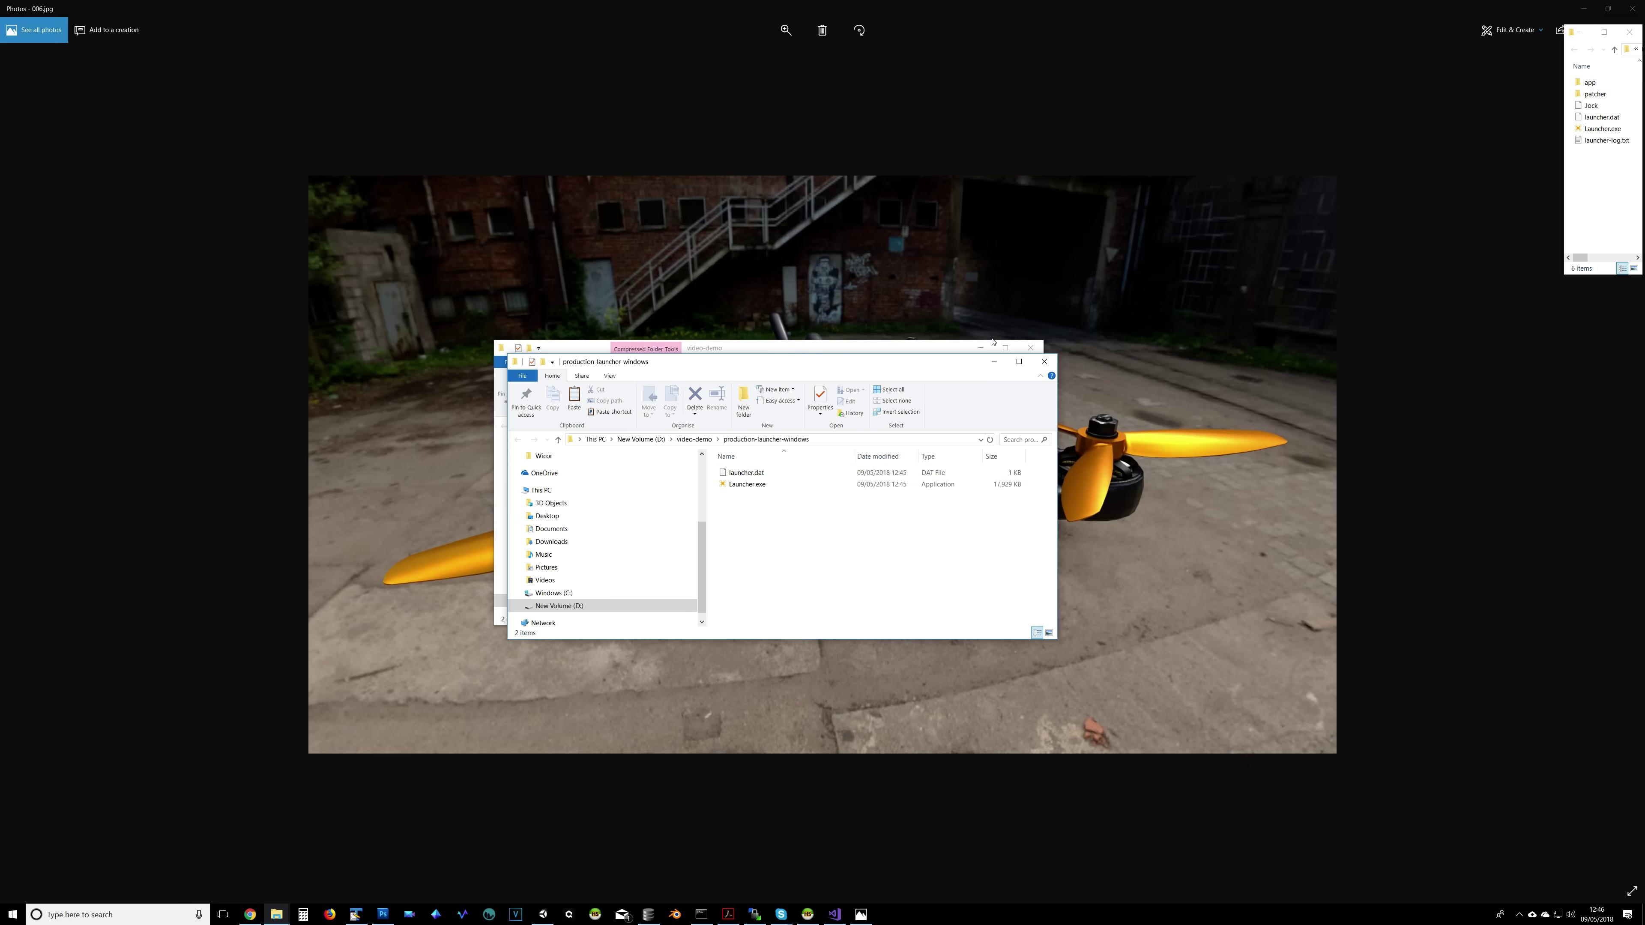
click(977, 349)
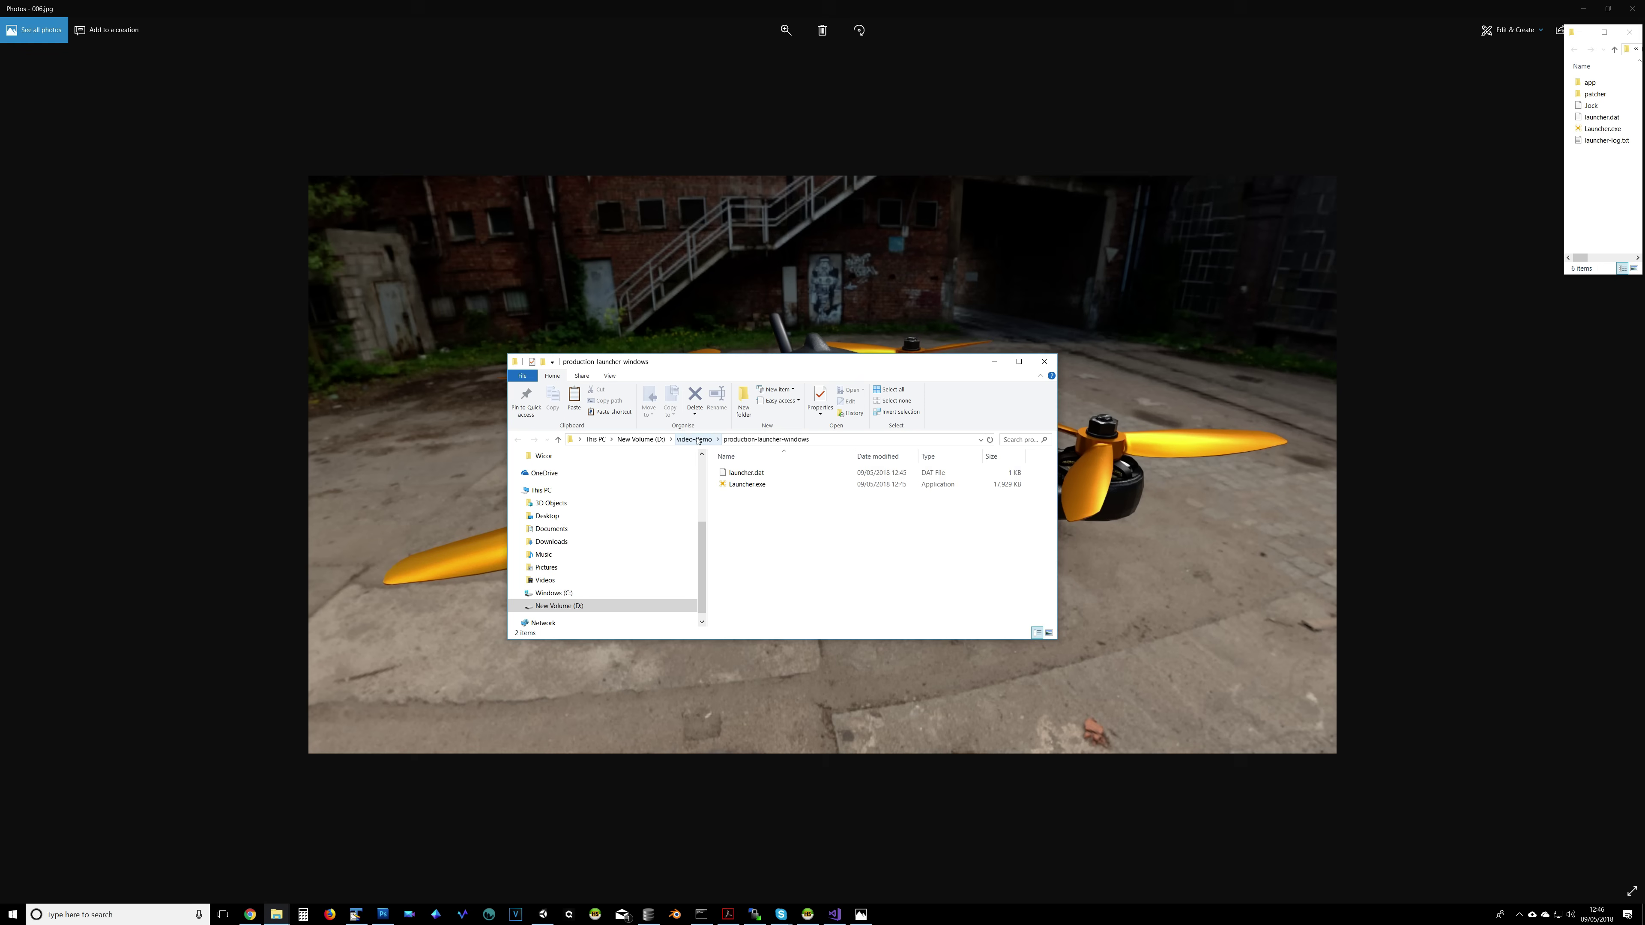
Step: Examine the video-demo folder and the files inside its extracted production-launcher-windows folder
click(694, 440)
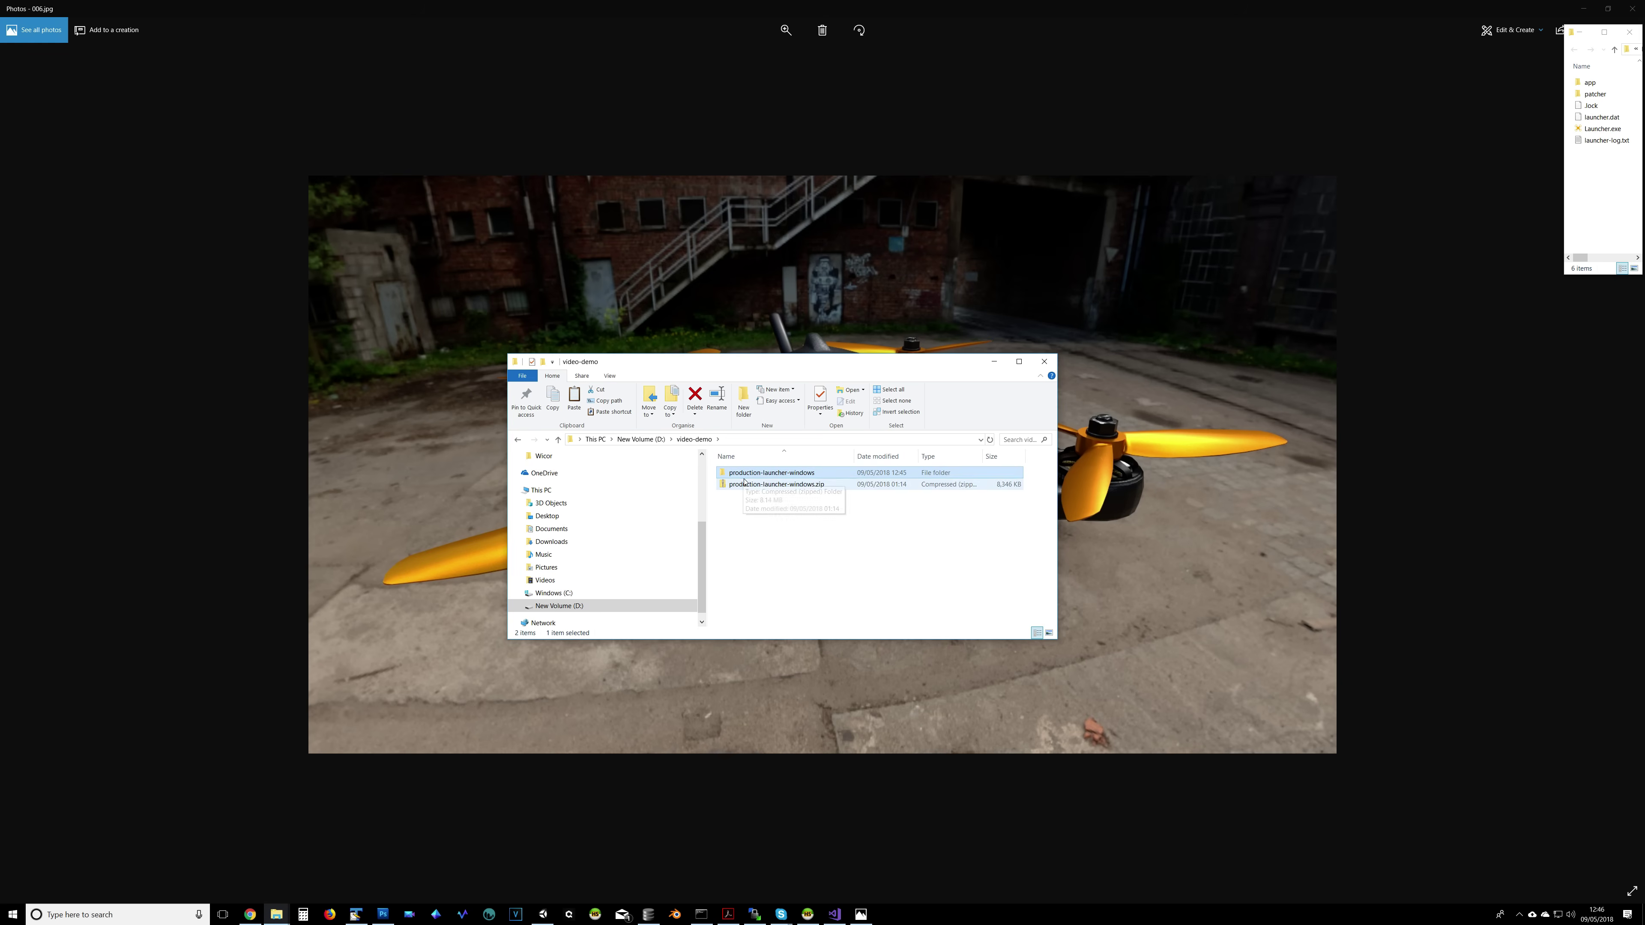
double_click(784, 475)
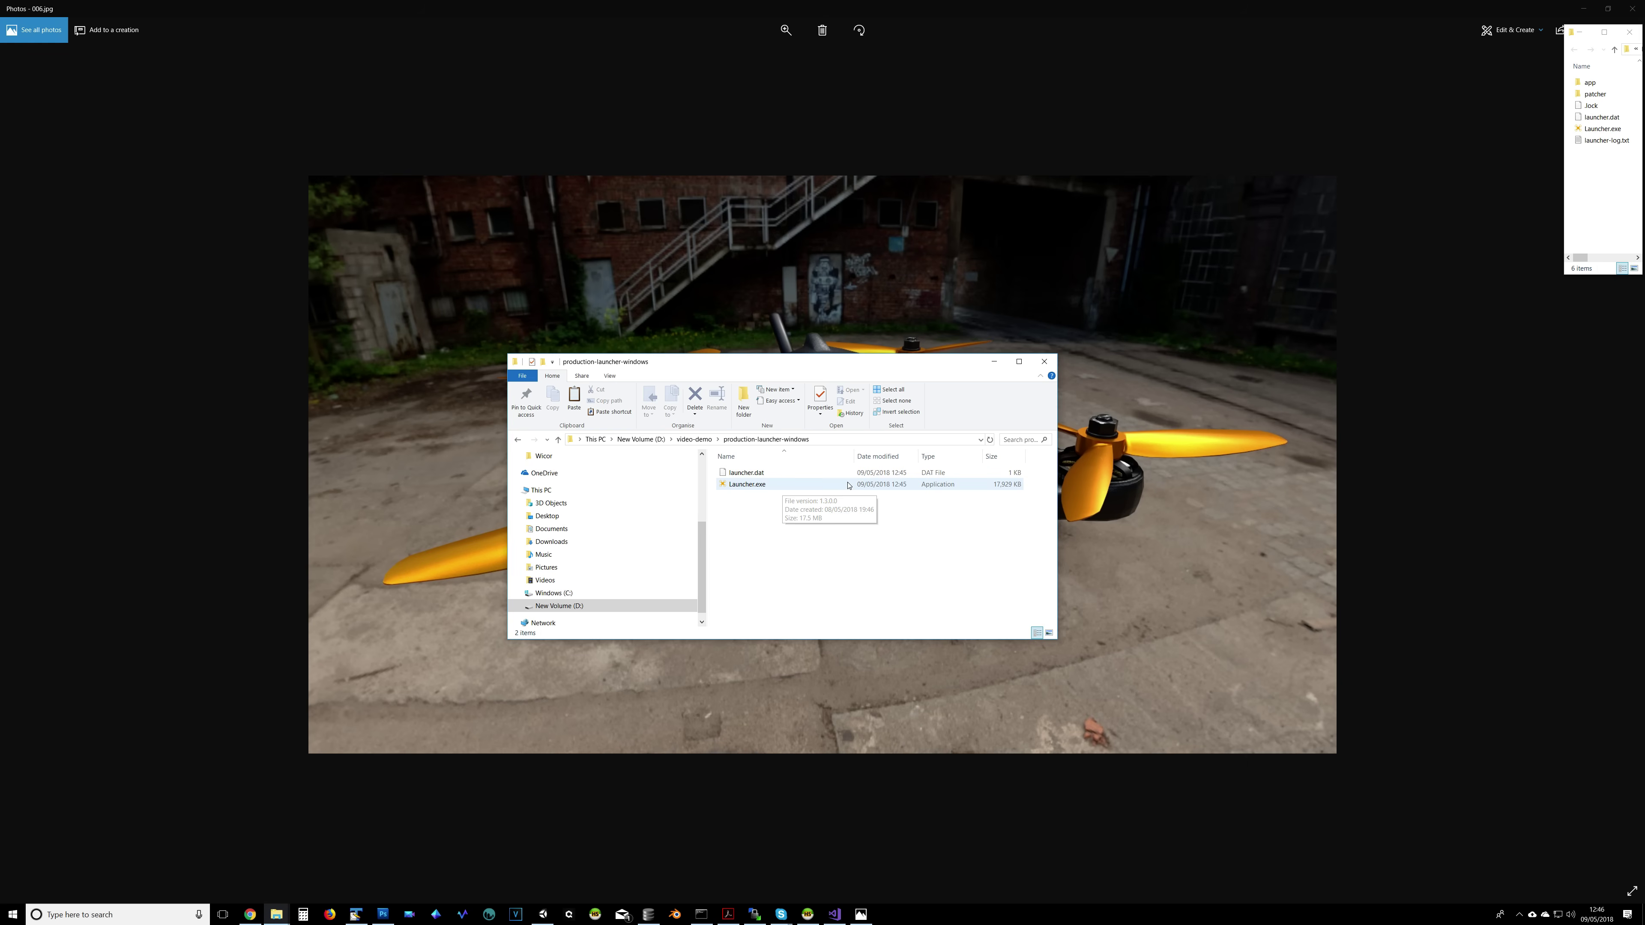
key(alt+Up)
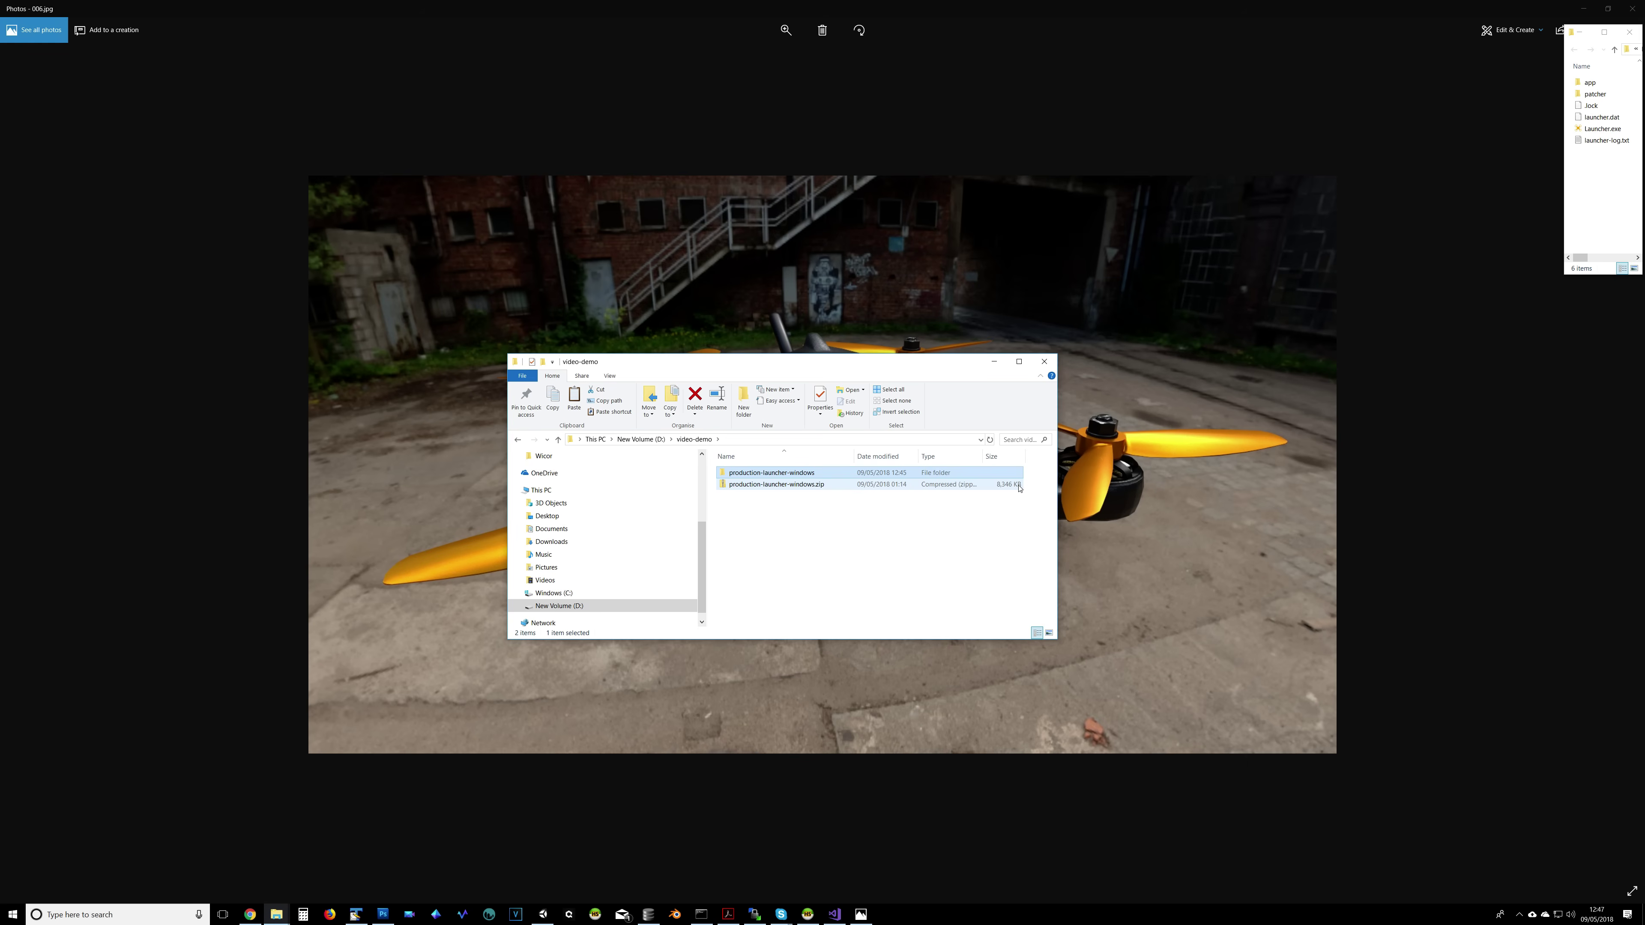
double_click(763, 479)
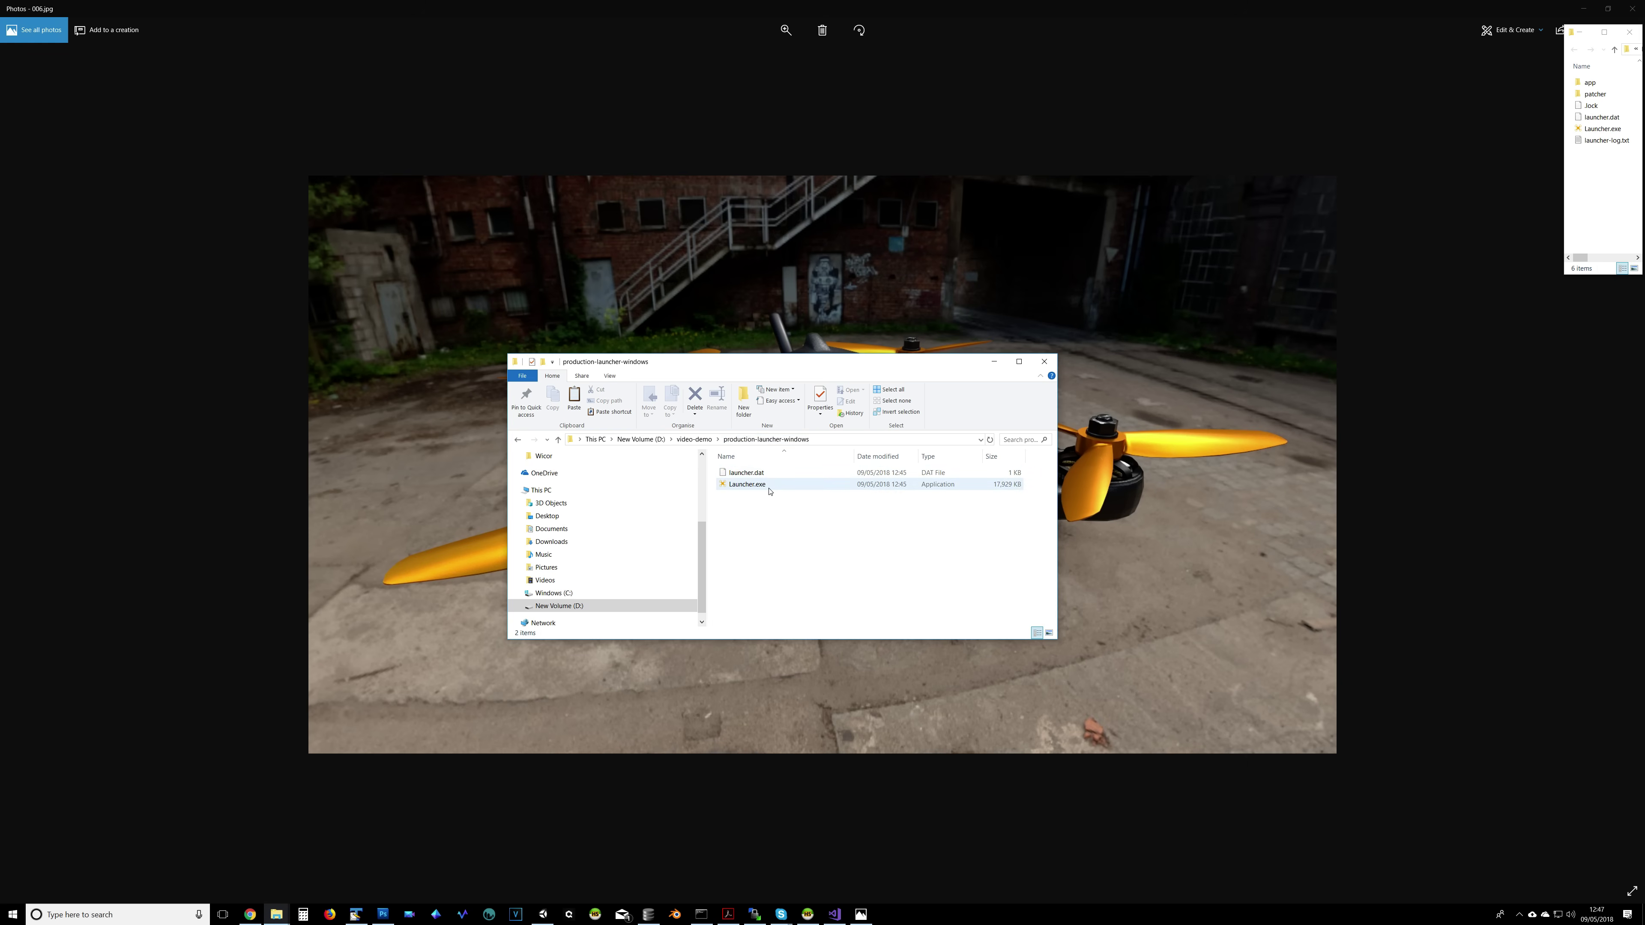
Step: Run Launcher.exe from the extracted production-launcher-windows folder and move the patcher window above the file list
mouse_move(770, 490)
double_click(779, 486)
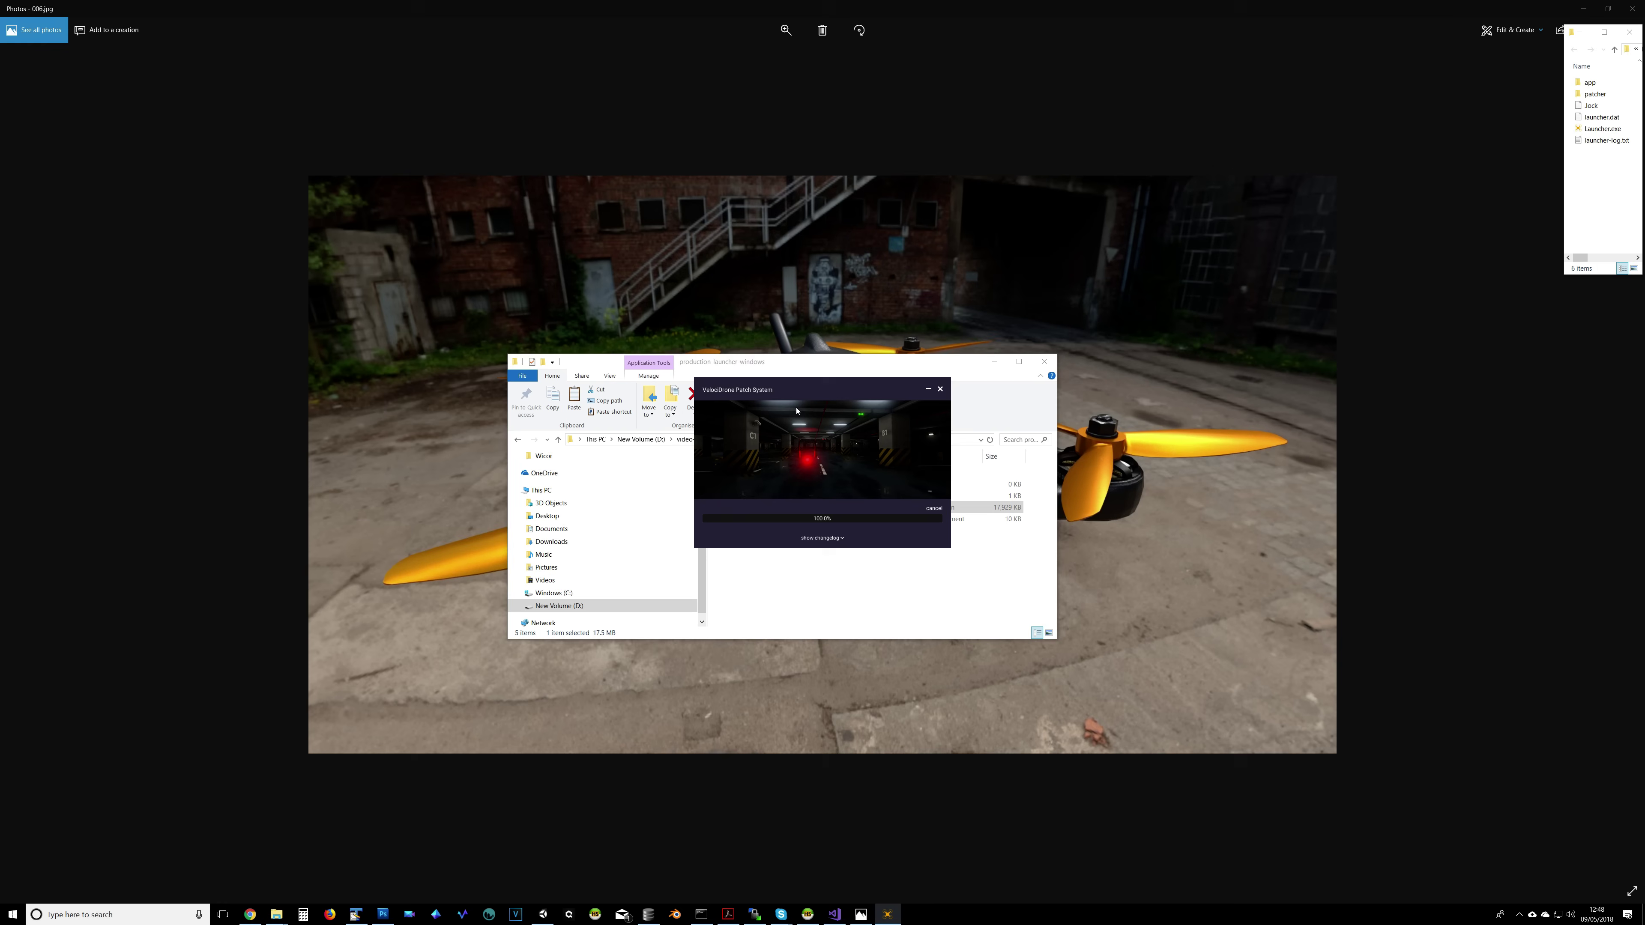
drag(814, 389, 805, 246)
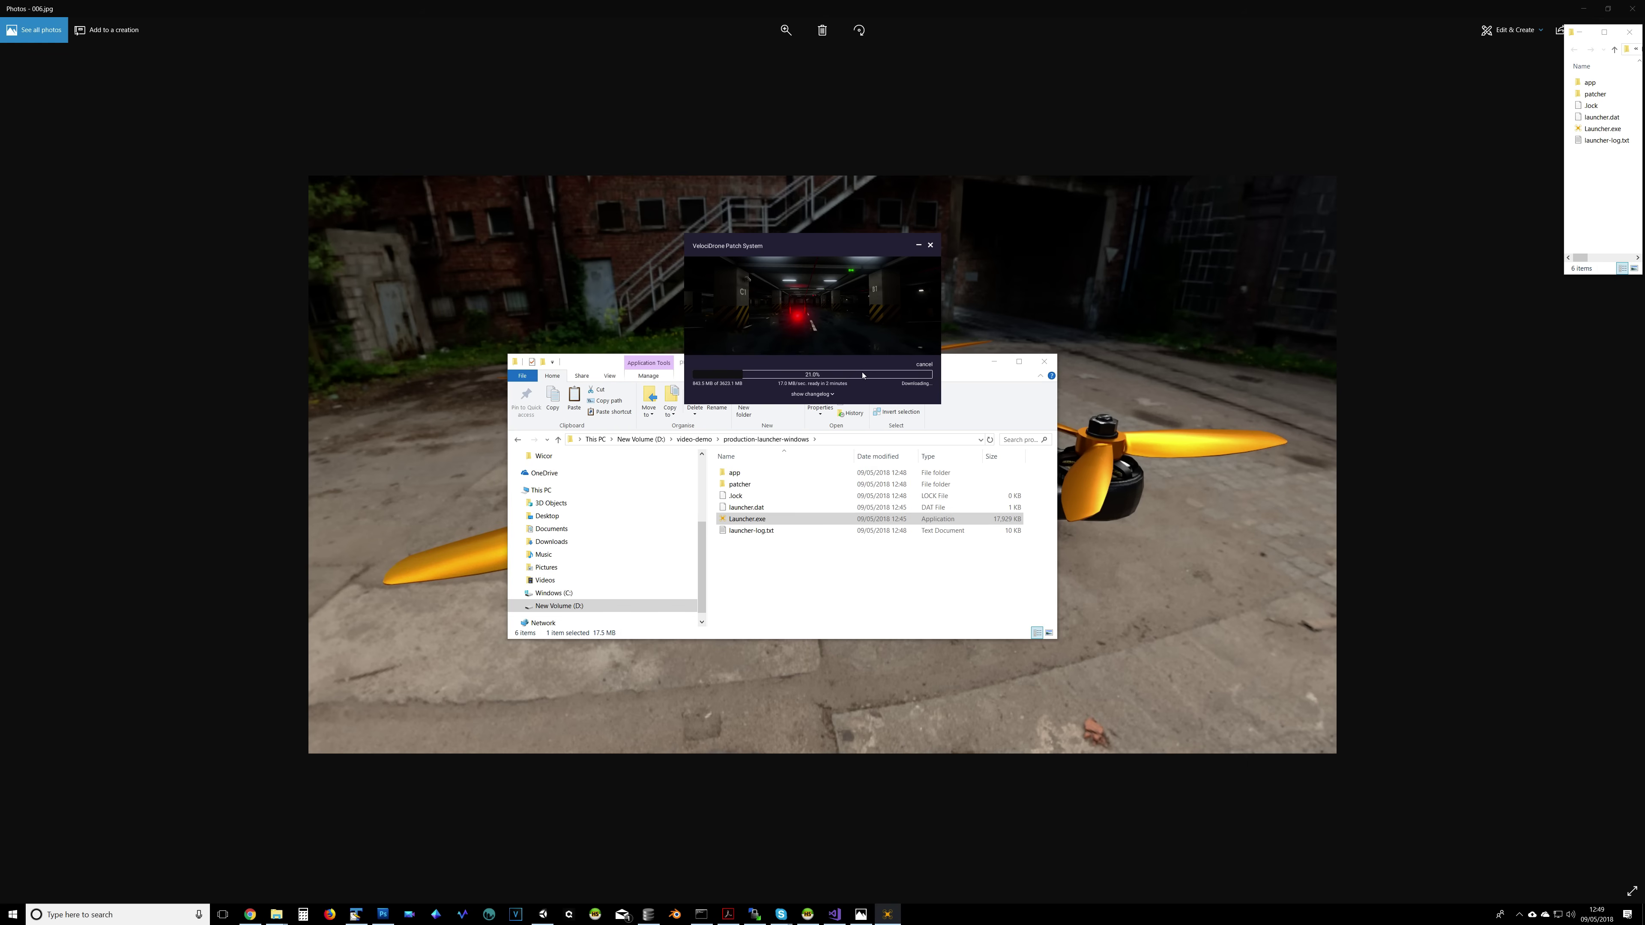
Step: Cancel the game download, close the VelociDrone Patch System, and minimise the production-launcher-windows folder window
click(921, 364)
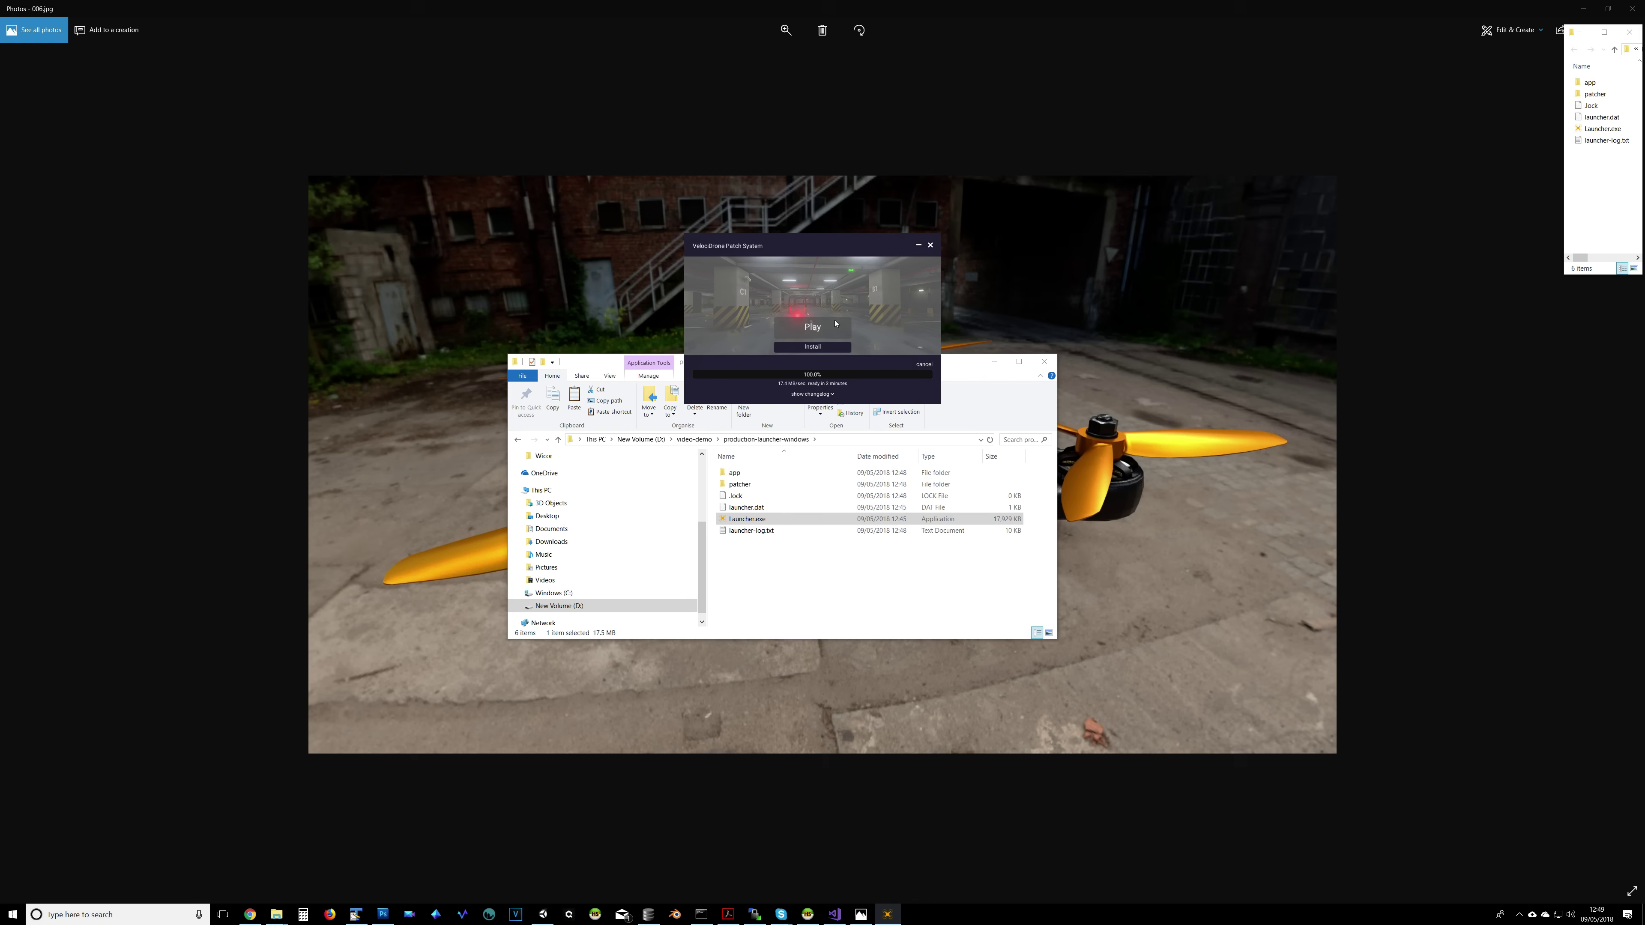
click(929, 247)
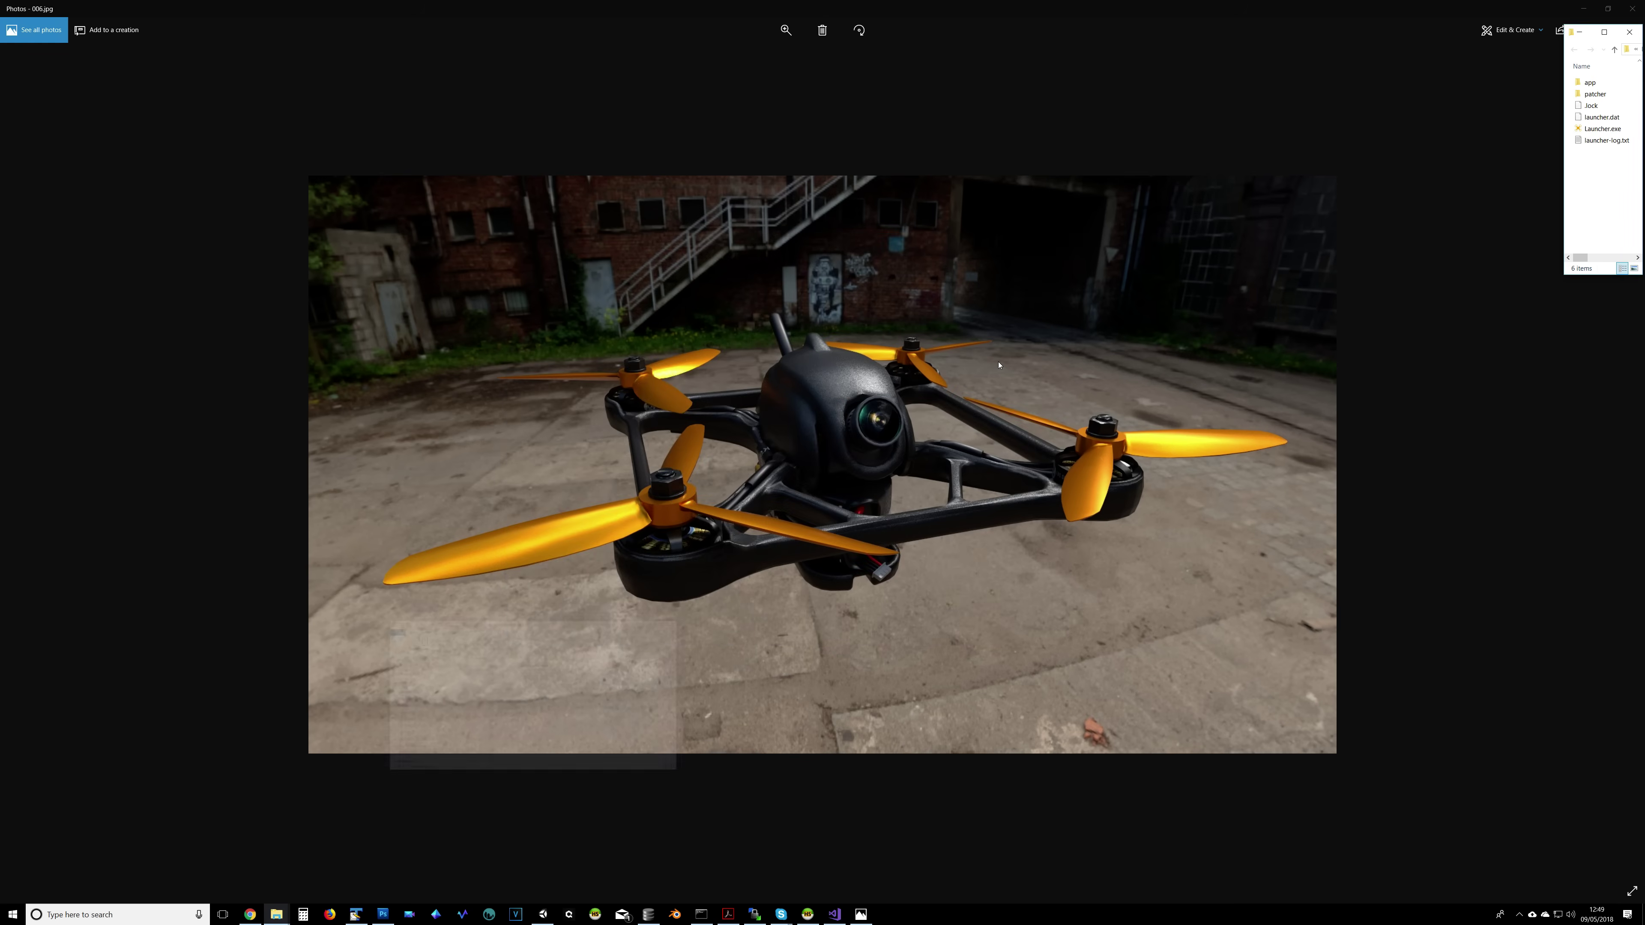
key(super+Down)
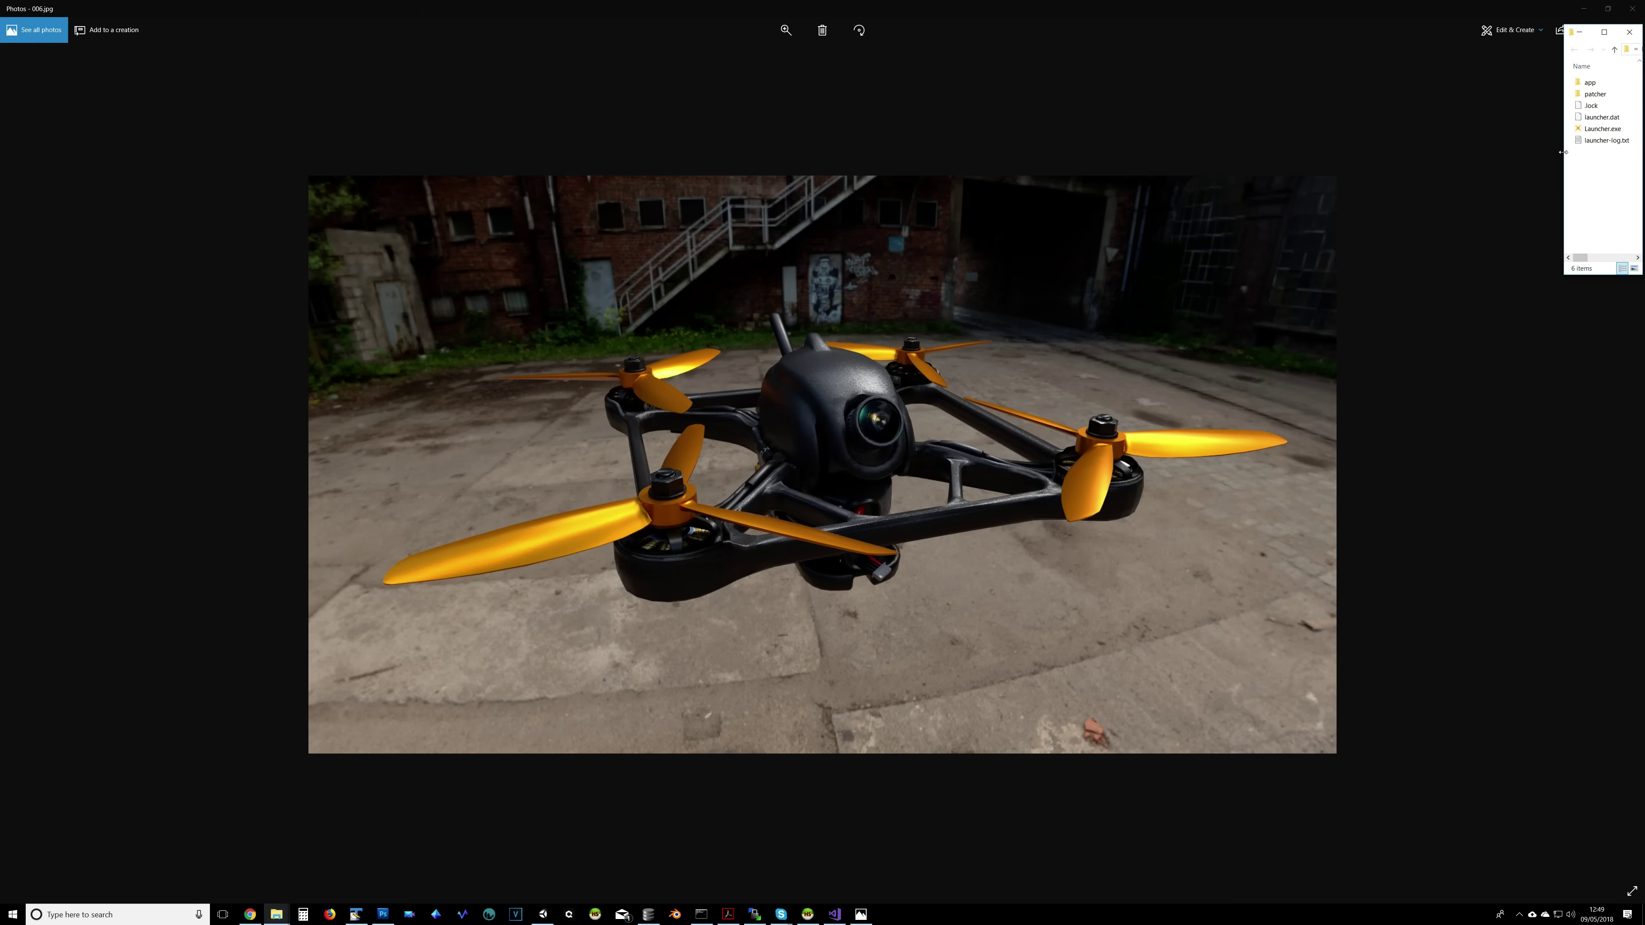
Step: Widen the VelociDrone-Production folder window, move it to mid-screen, and collapse This PC and Quick access in its folder tree
drag(1562, 152, 1268, 152)
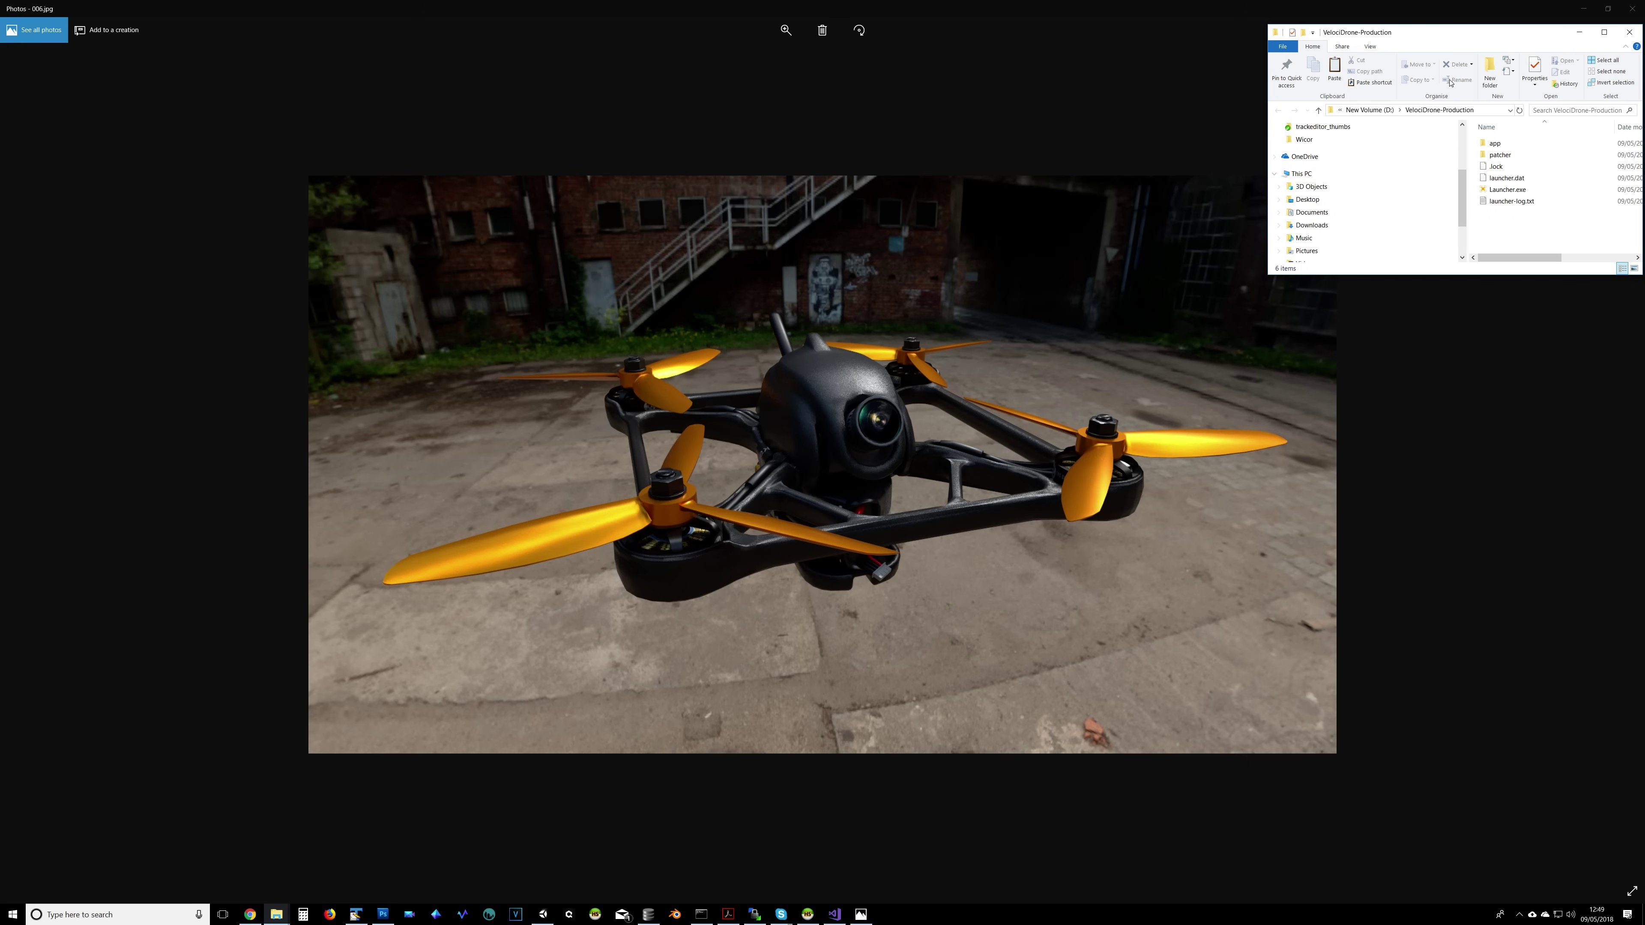
drag(1471, 38, 860, 277)
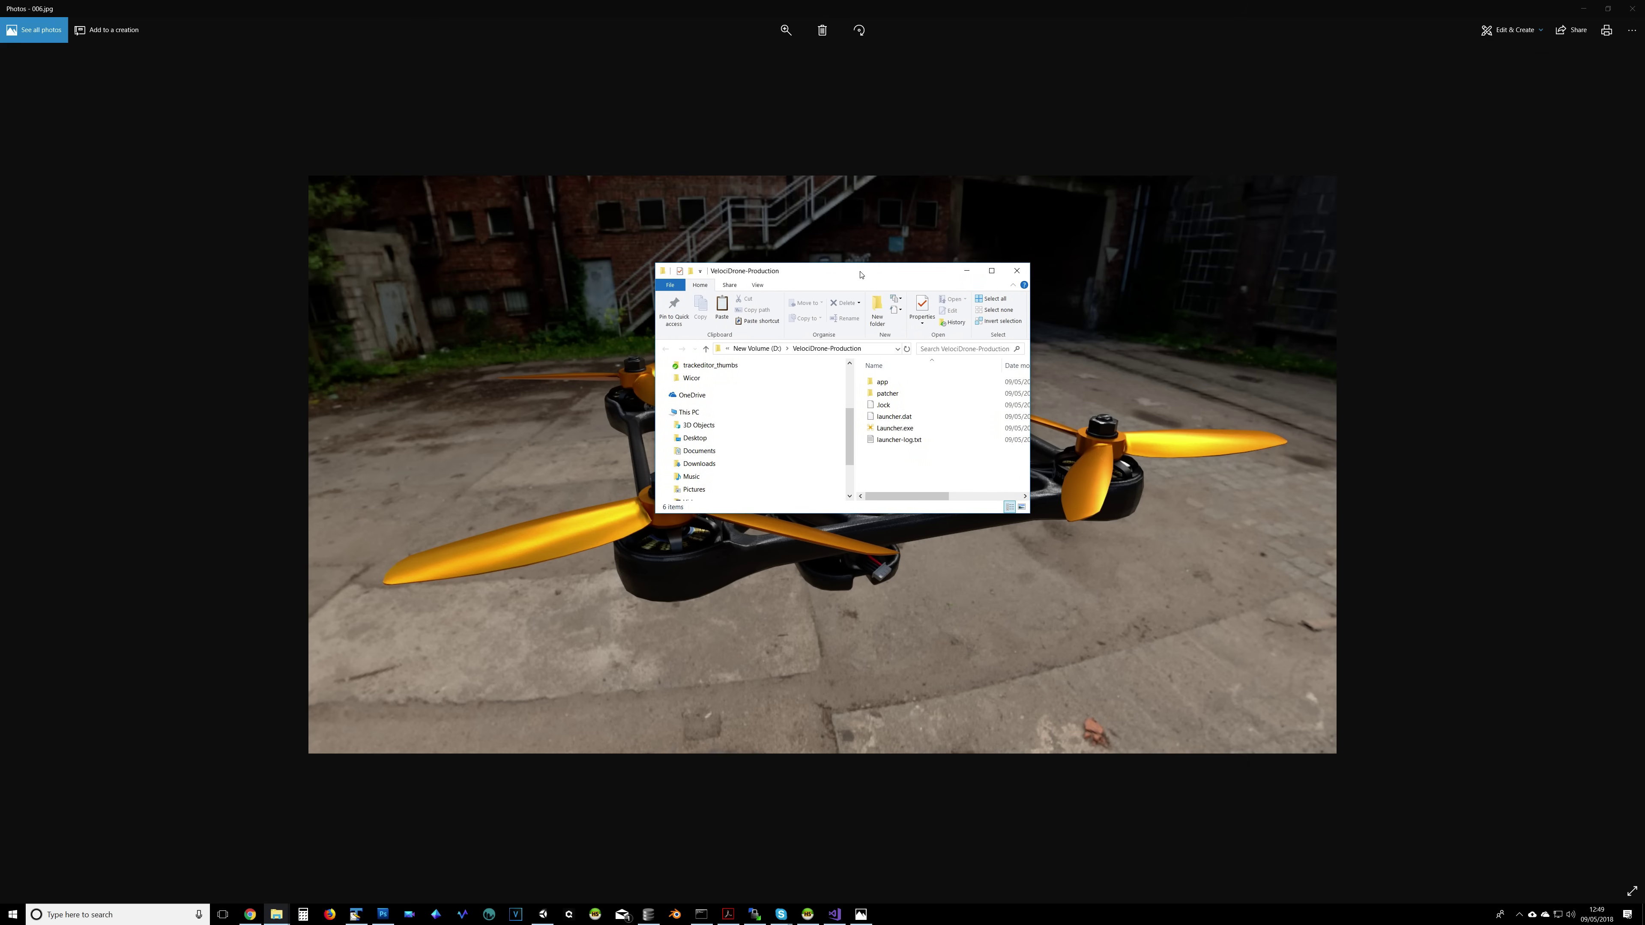
drag(653, 385, 623, 386)
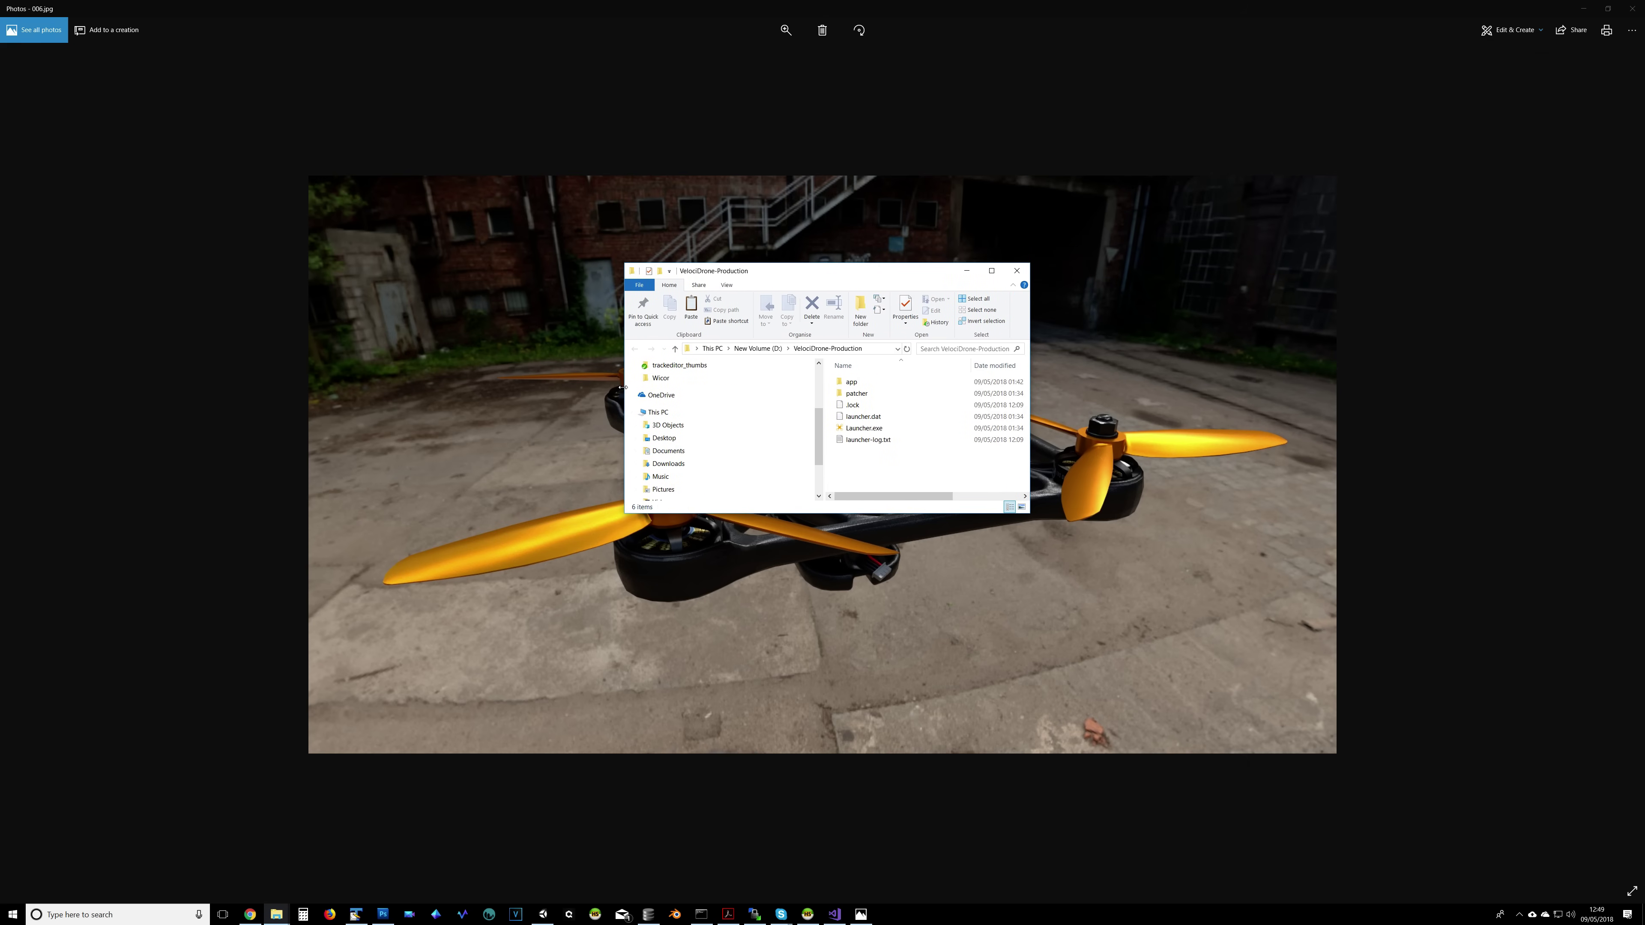
click(628, 414)
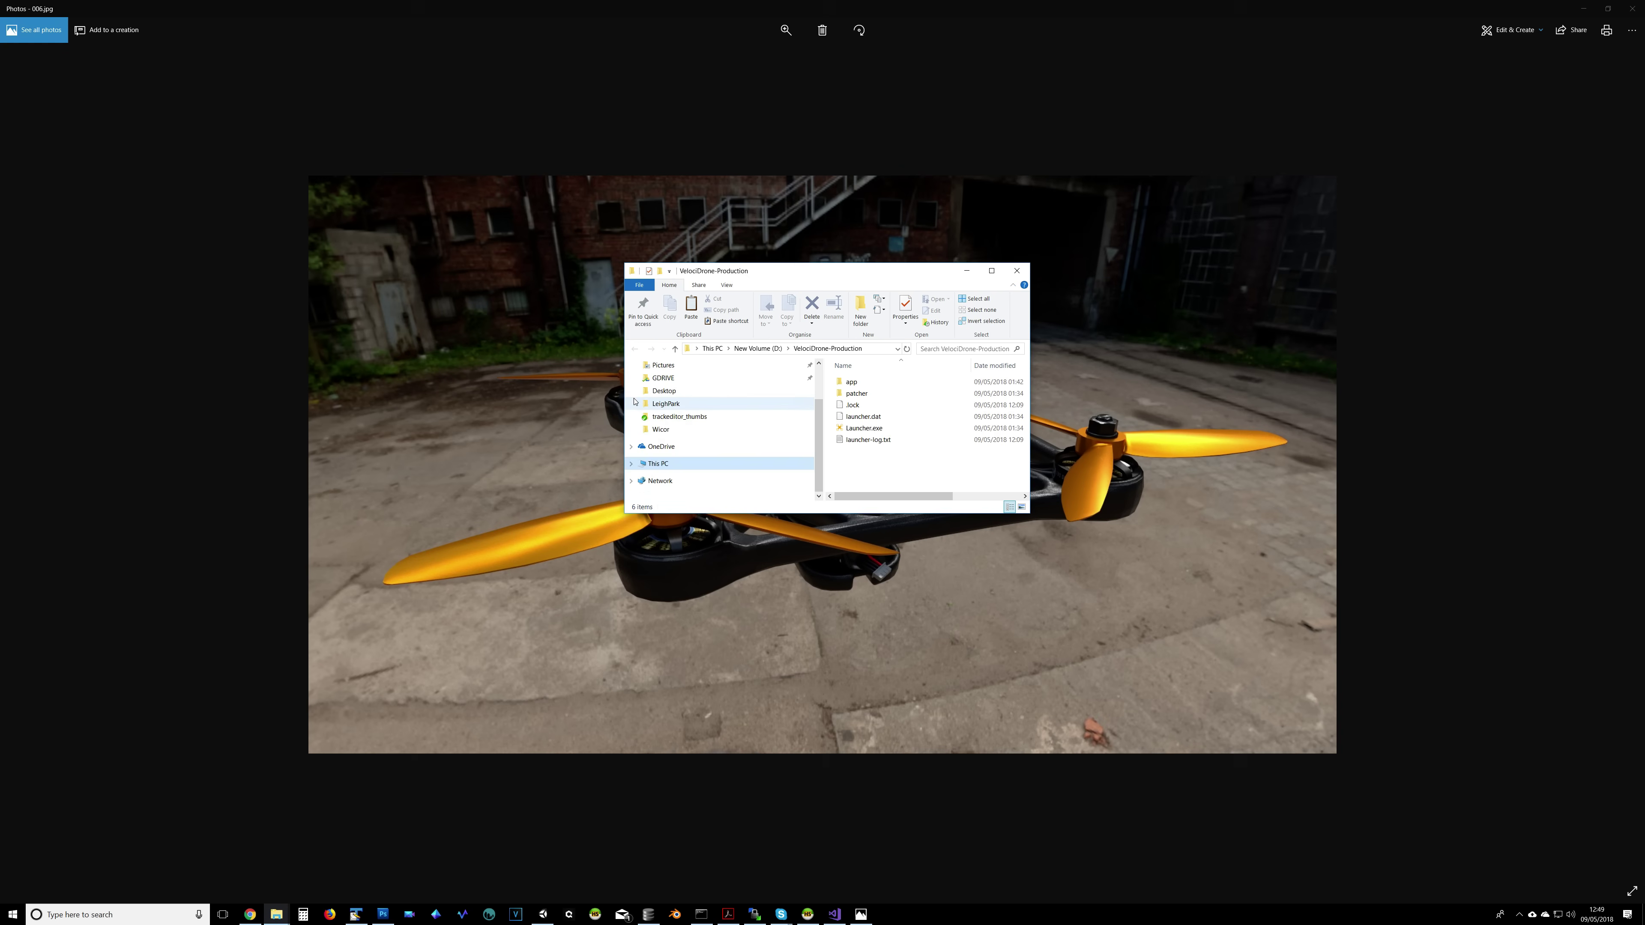
scroll(627, 417, up, 2)
click(631, 374)
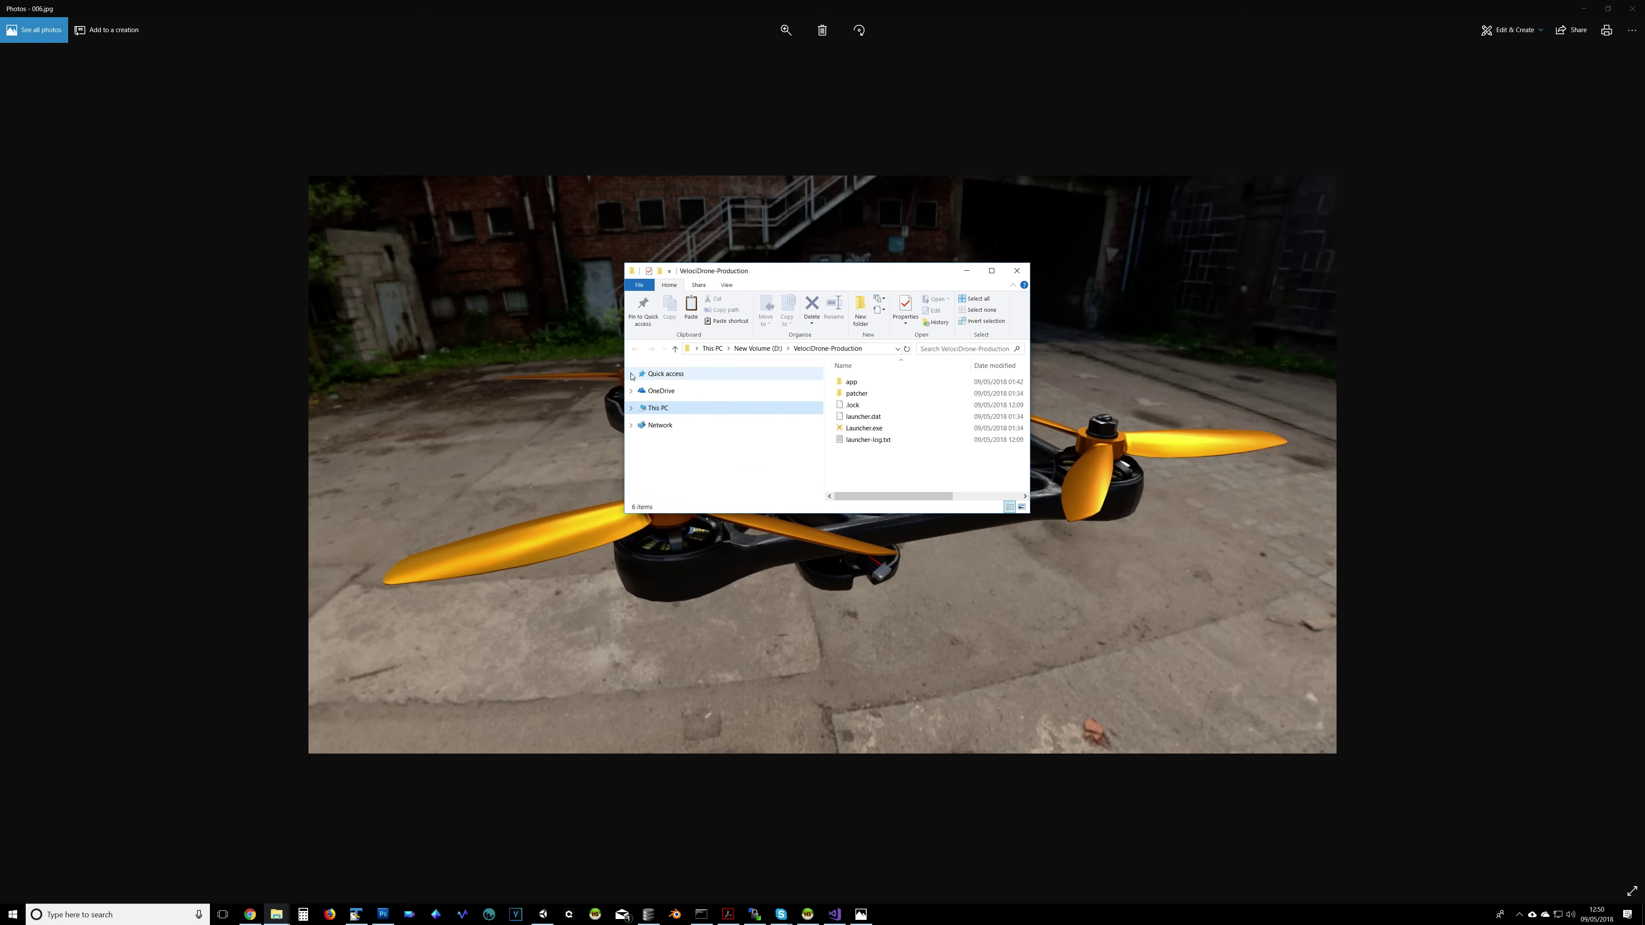
Step: Run Launcher.exe from the VelociDrone-Production folder, check for updates and view the game changelog
double_click(895, 429)
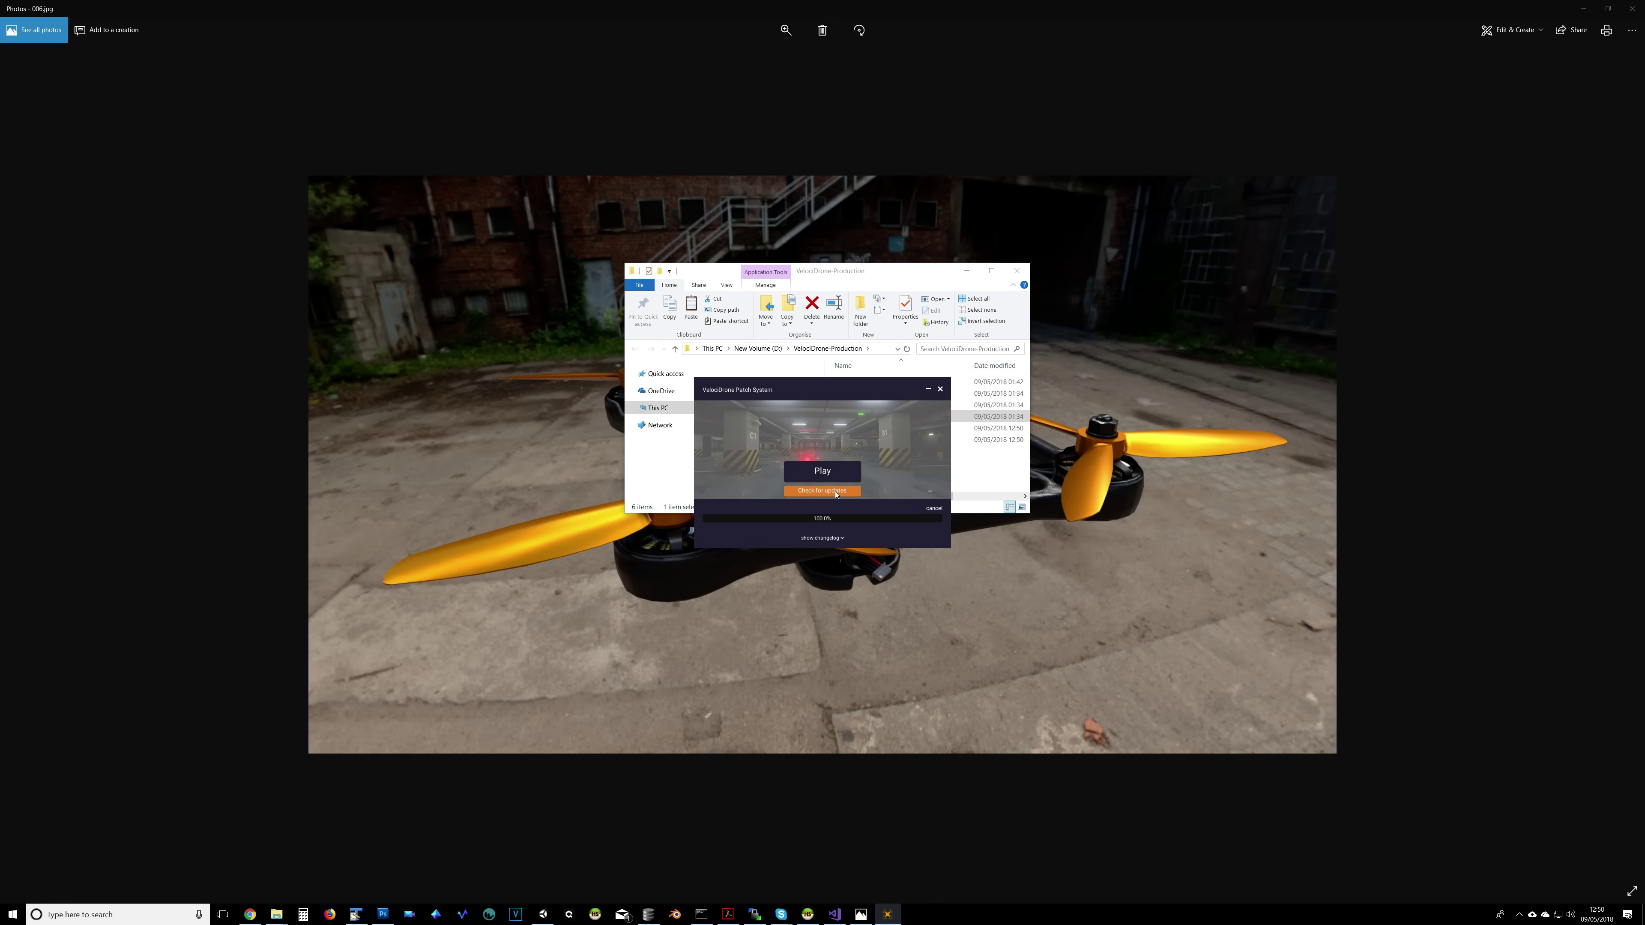
click(817, 493)
click(820, 538)
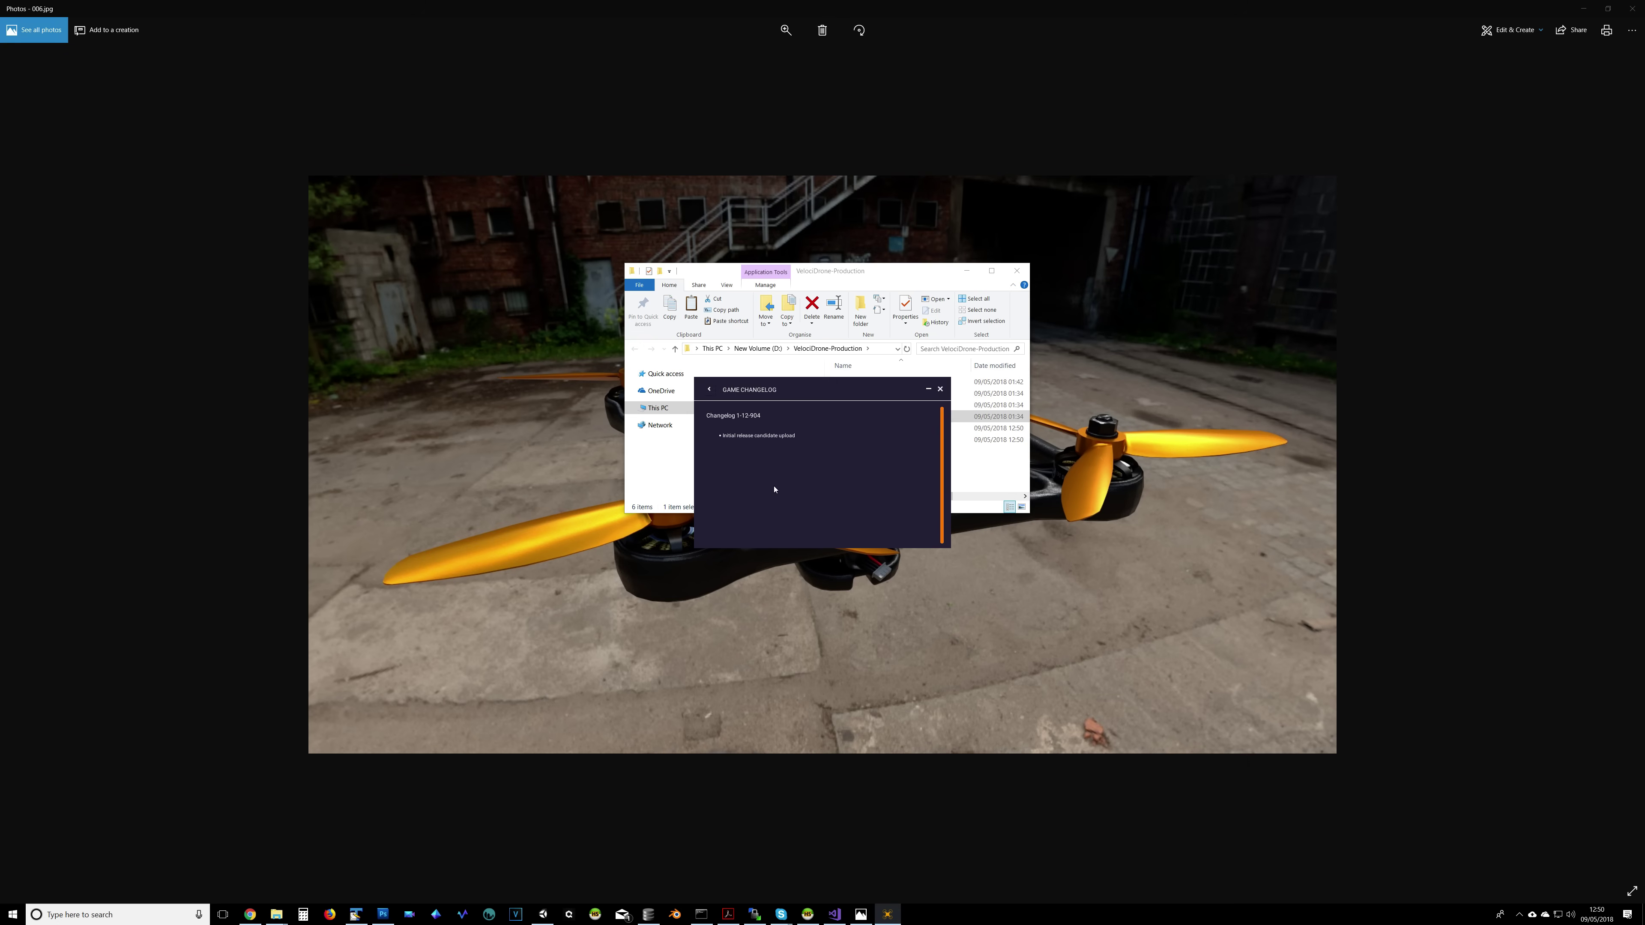
click(708, 390)
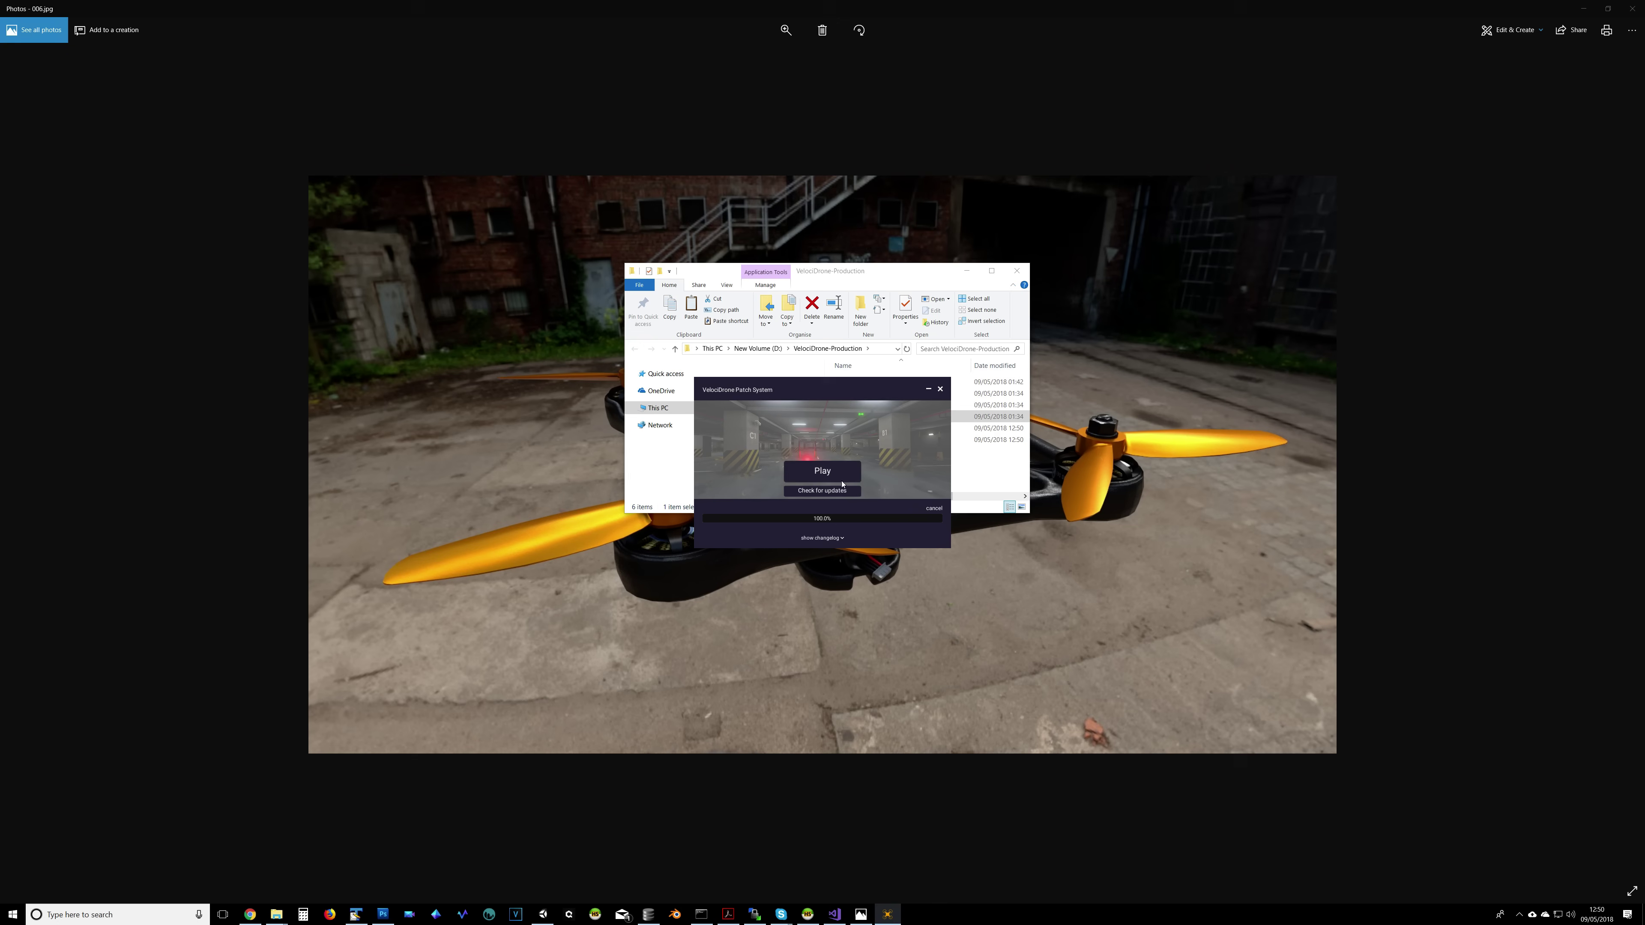
Step: Start the installed game from the launcher and quit it from its main menu
click(819, 477)
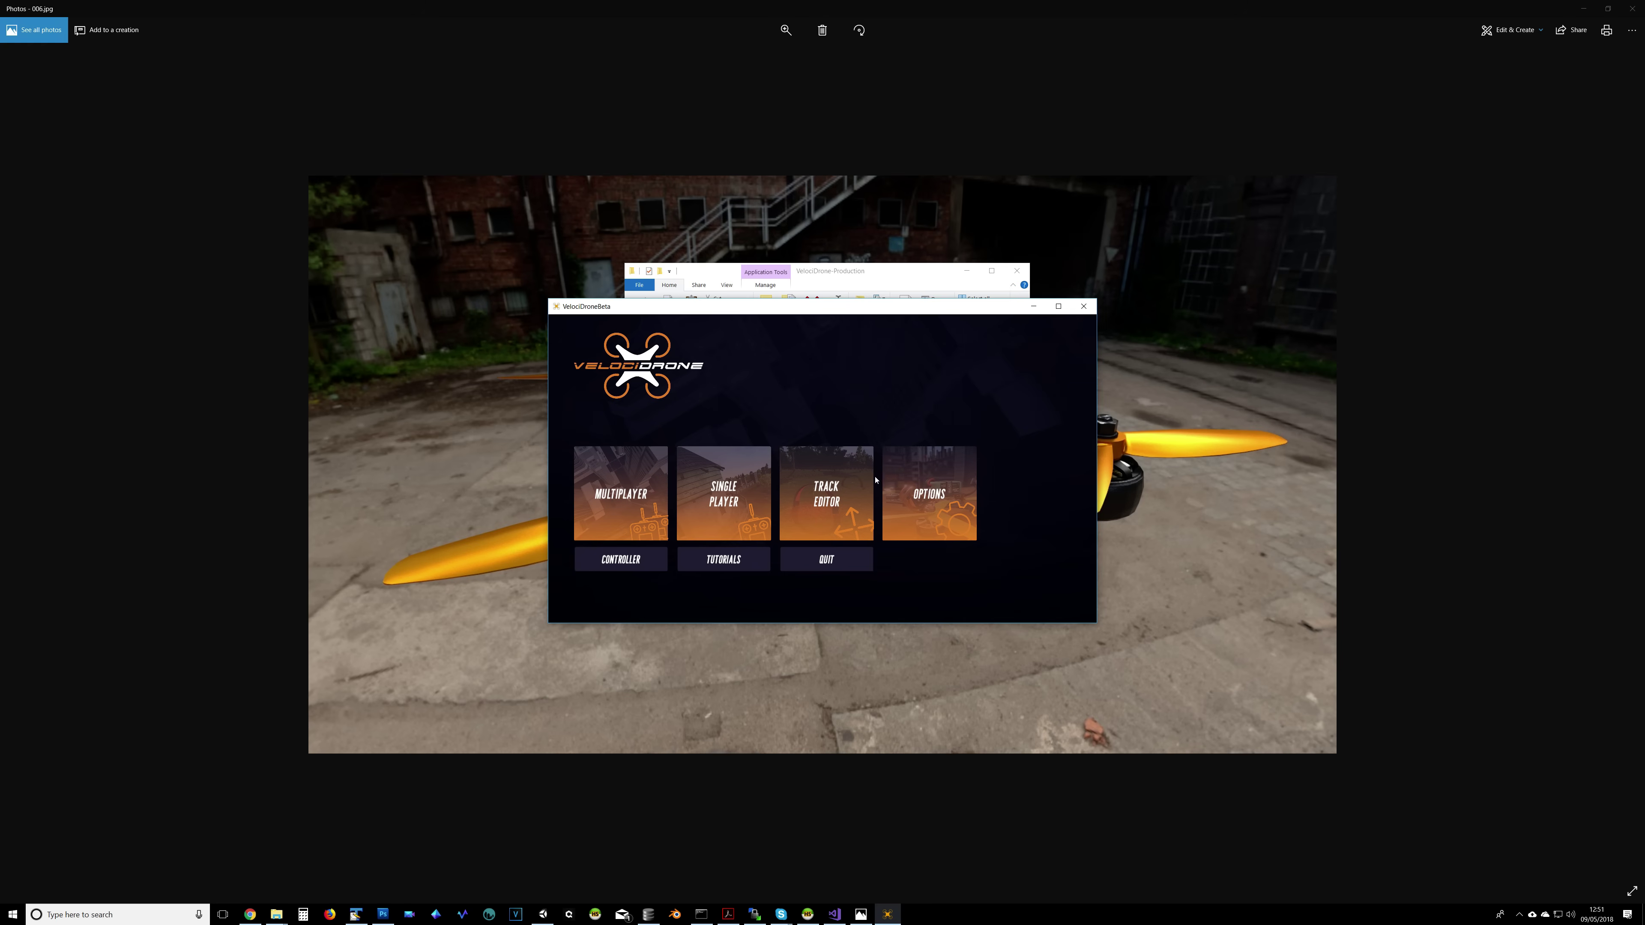
click(834, 561)
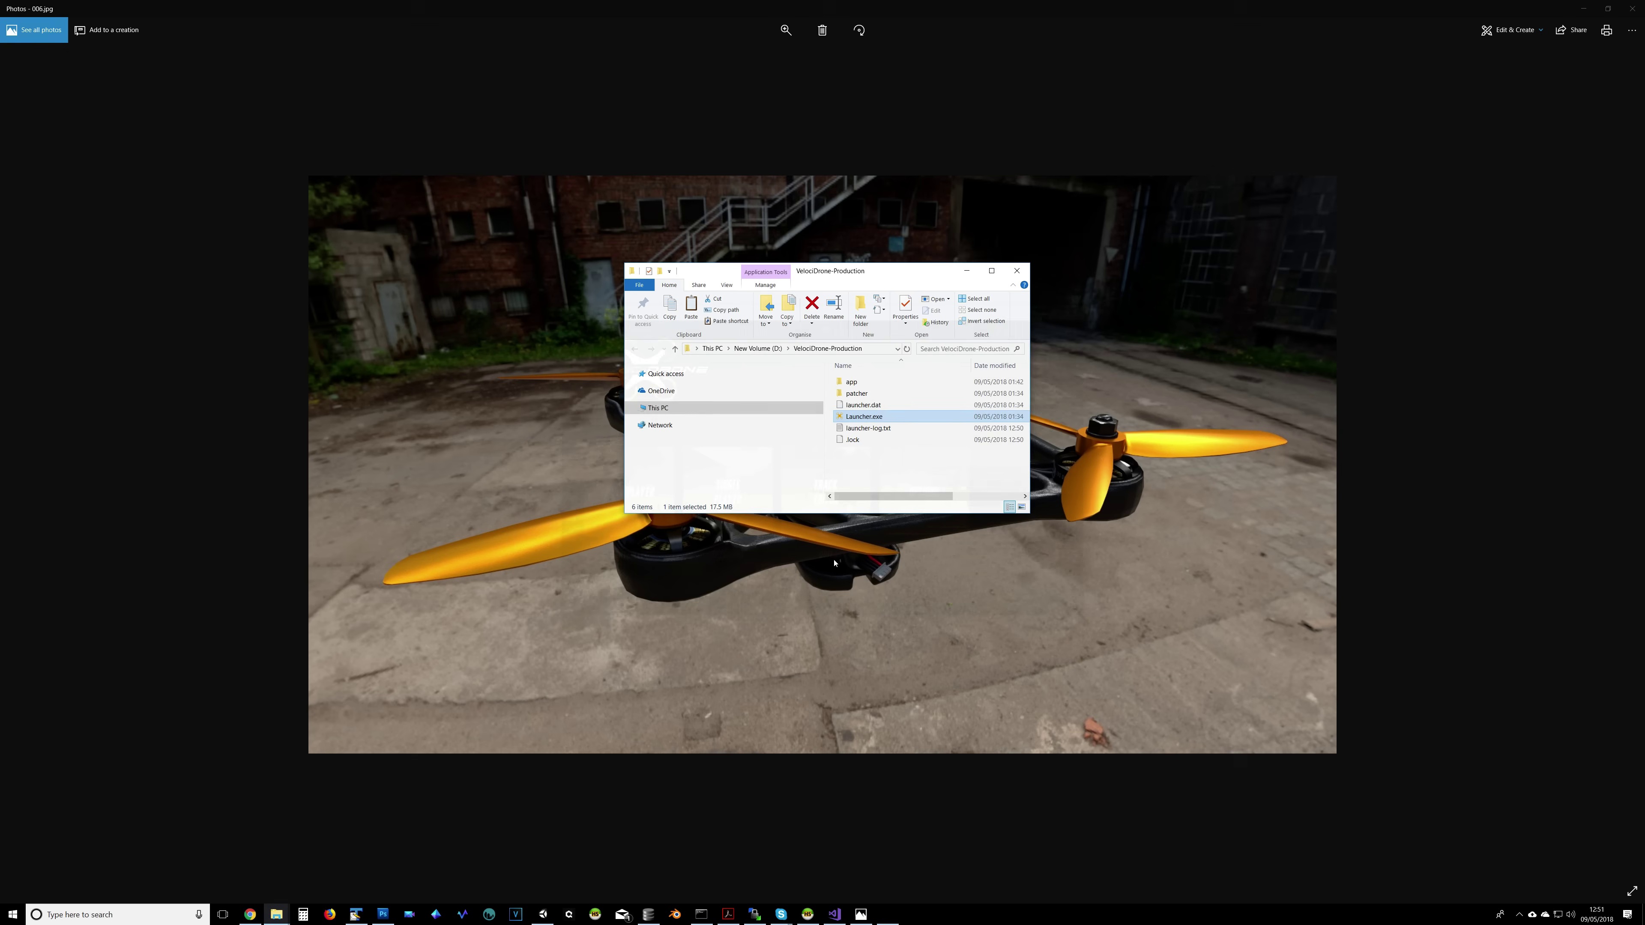